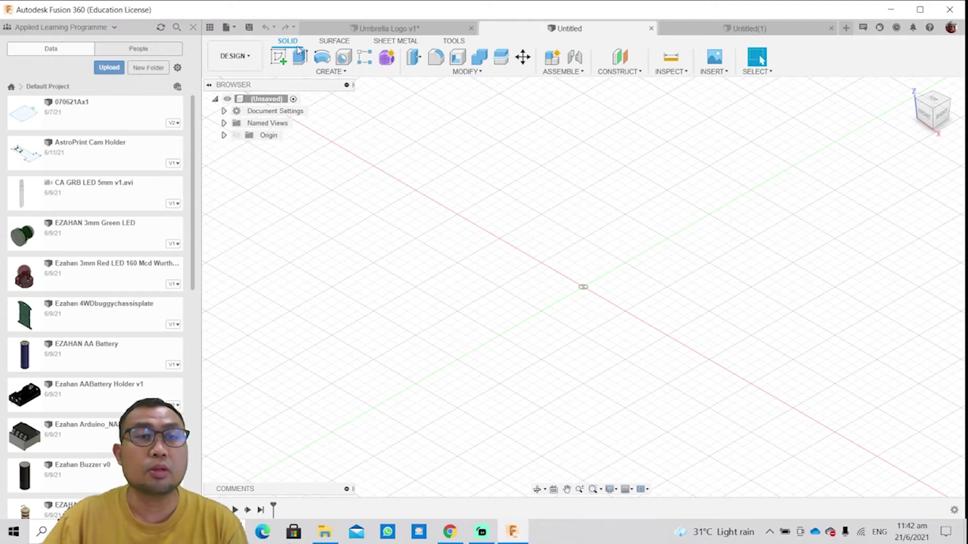
left_click(330, 43)
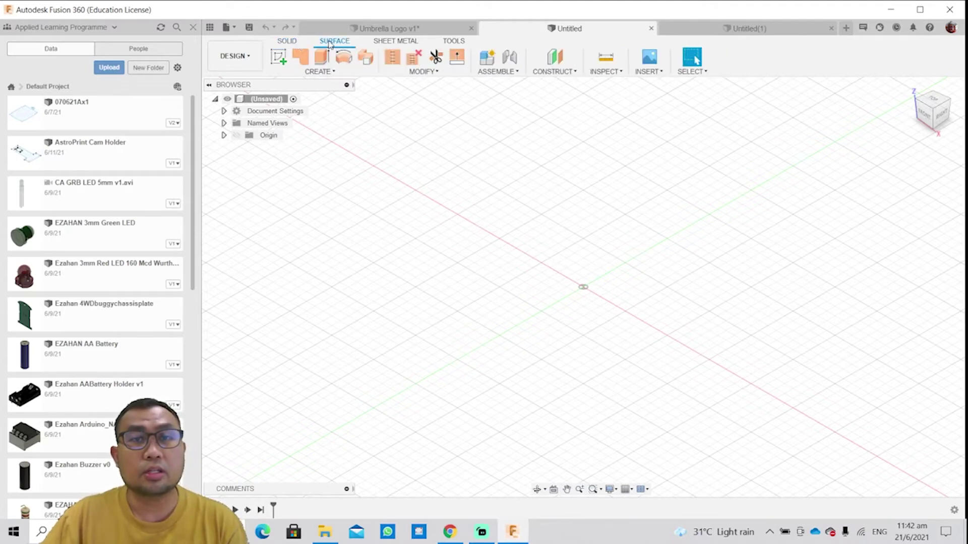
left_click(290, 44)
left_click(326, 45)
left_click(296, 44)
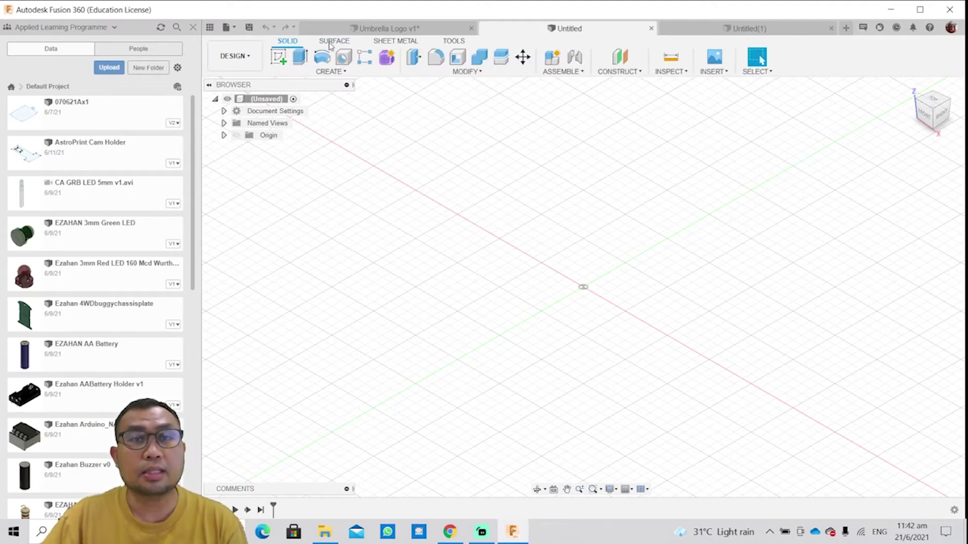
- Start a new sketch on the horizontal XY plane
middle_click_drag(480, 192, 392, 168)
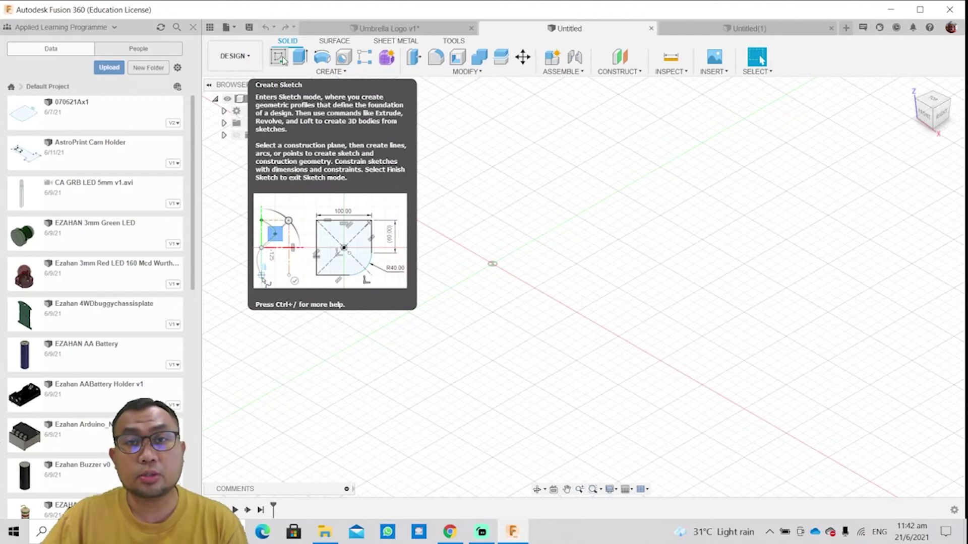
left_click(283, 61)
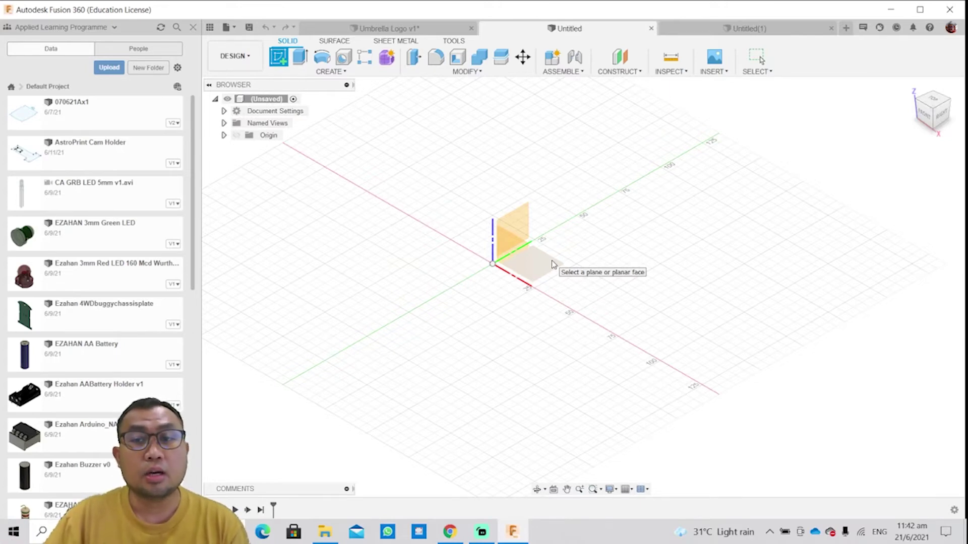
left_click(554, 264)
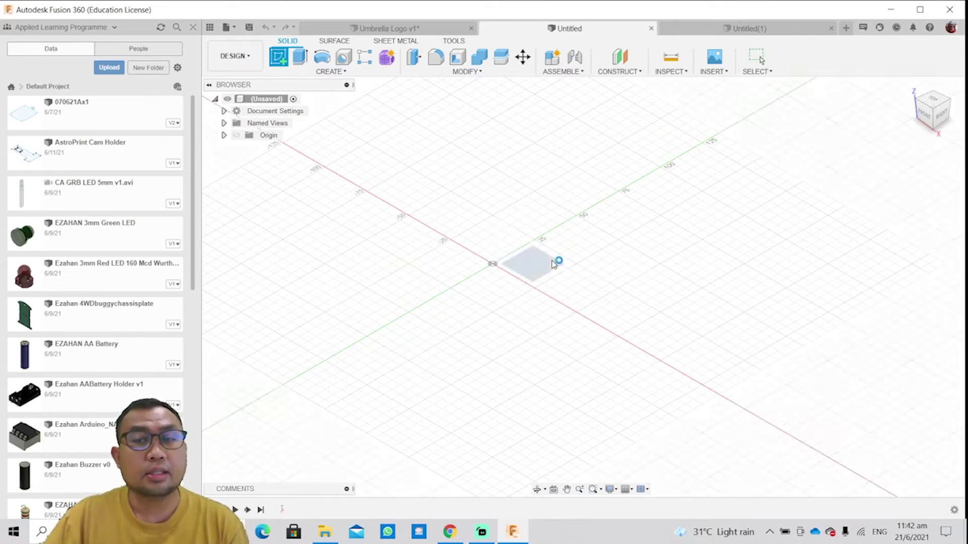
mouse_move(605, 283)
middle_mouse_down()
mouse_move(473, 250)
mouse_move(484, 246)
middle_mouse_up()
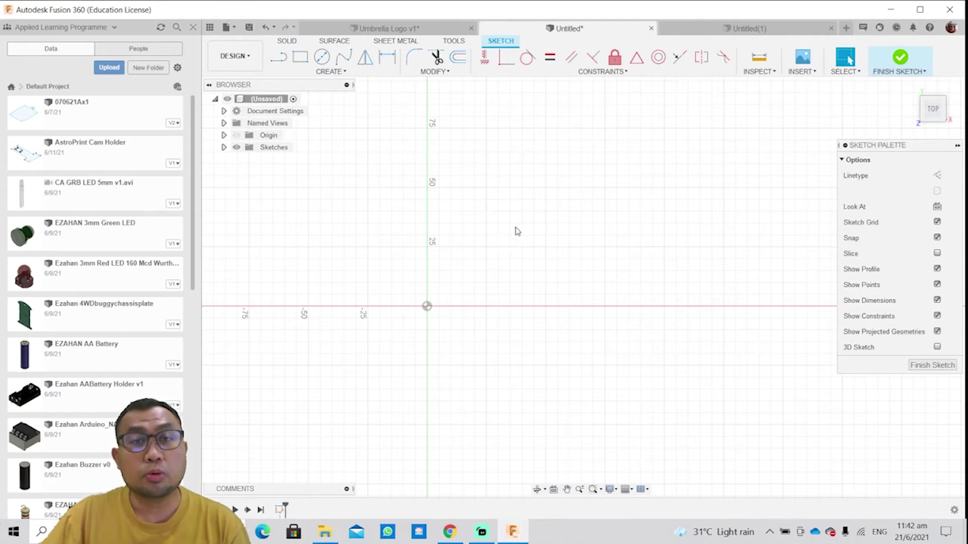
- Draw a two-point rectangle 100 mm wide and 40 mm high, above the X axis near the origin
left_click(305, 55)
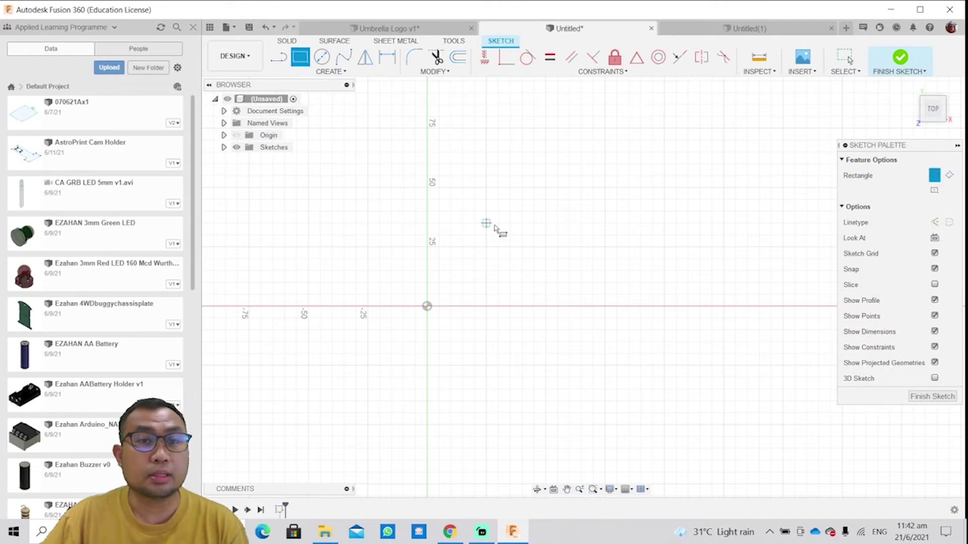
left_click(451, 188)
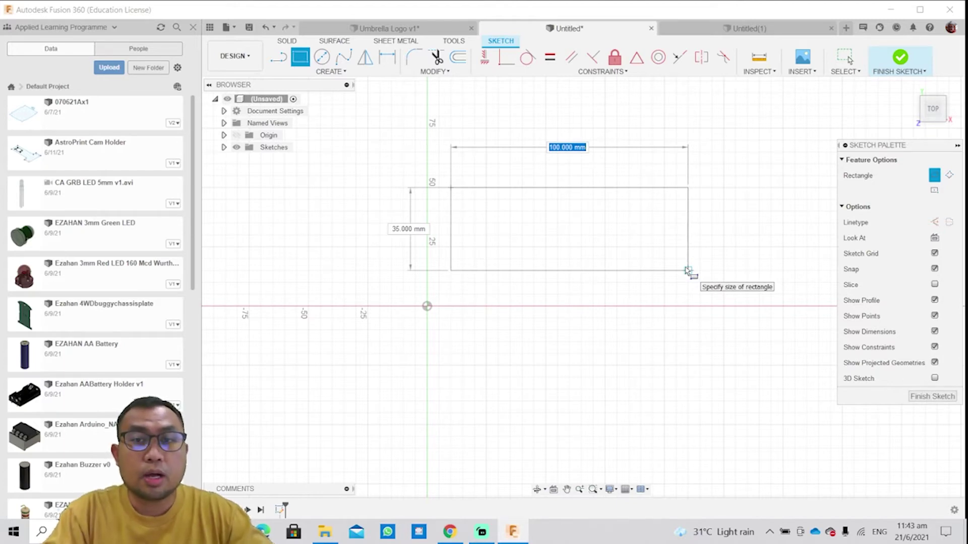
type("100")
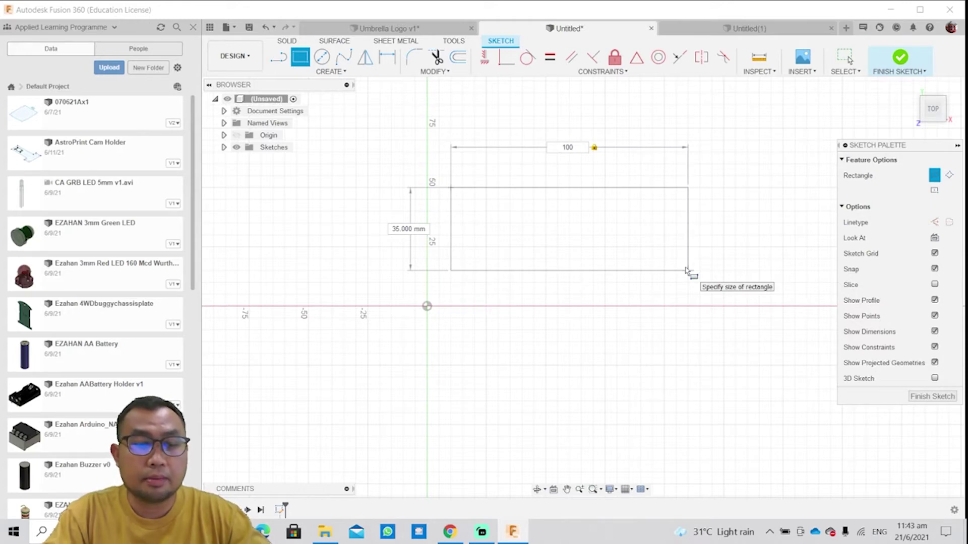
key("Tab")
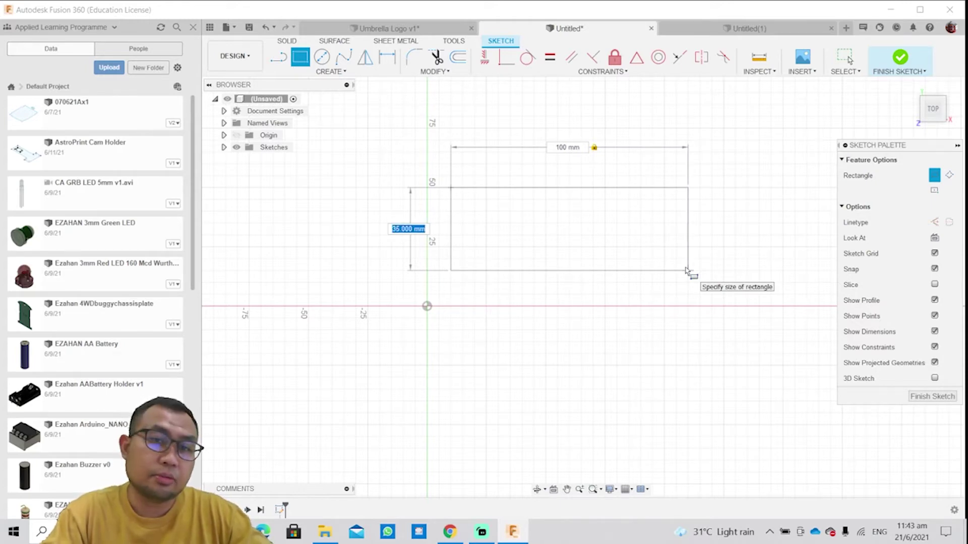
type("40")
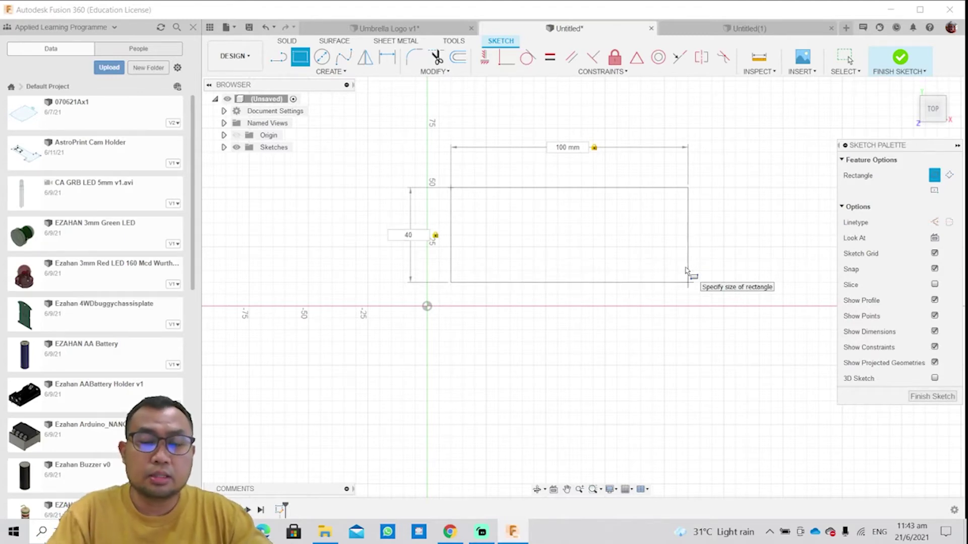
key("Return")
key("Escape")
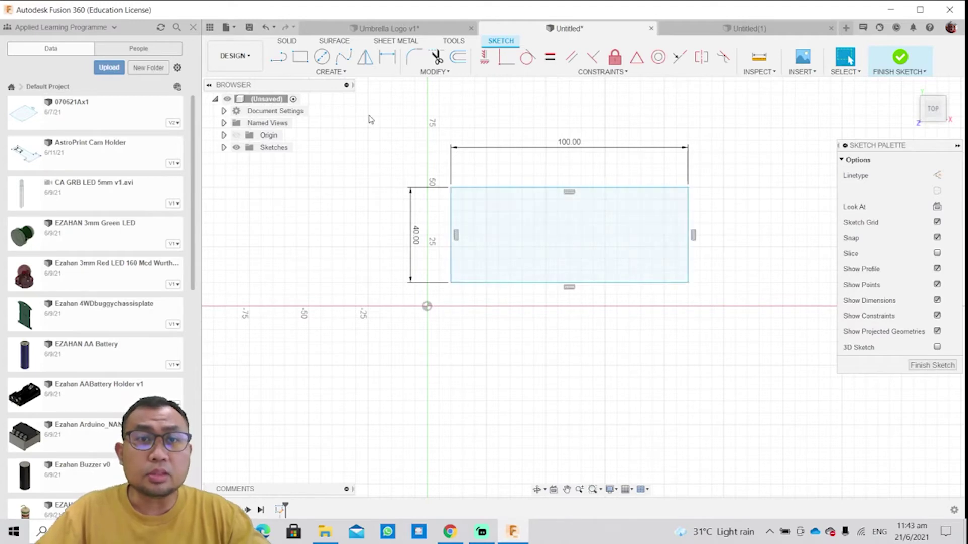
- Draw a 3-Point Arc between the rectangle's two right-hand corners, bulging outward as a semicircle
left_click(310, 74)
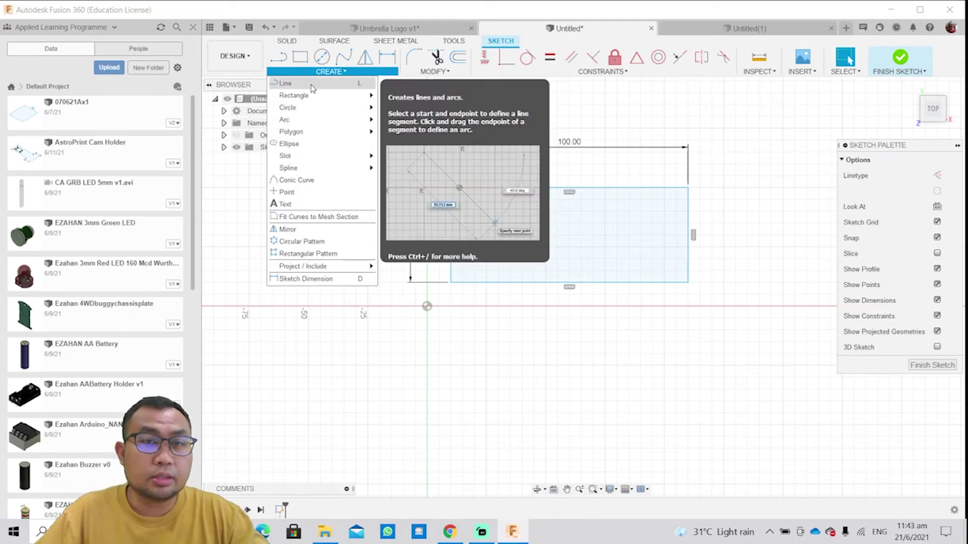
mouse_move(318, 124)
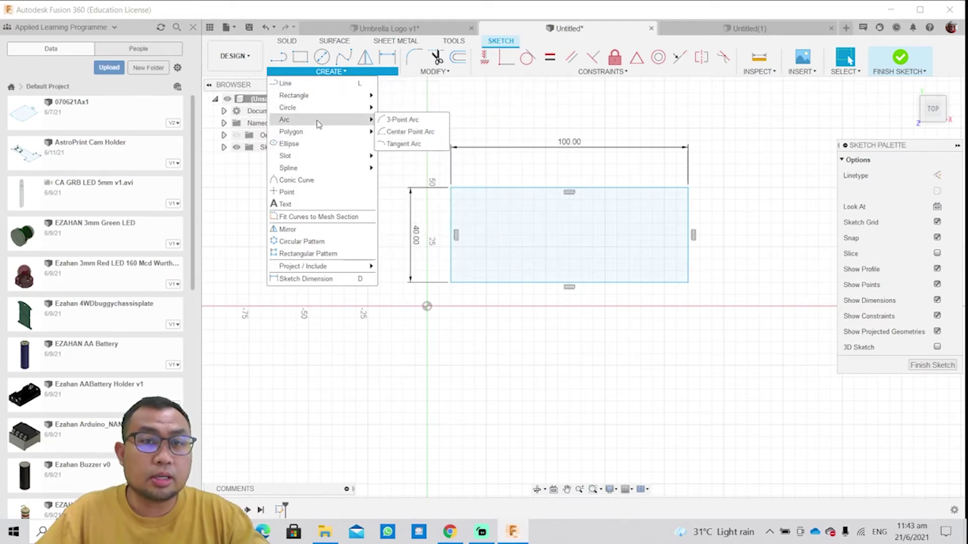
left_click(390, 119)
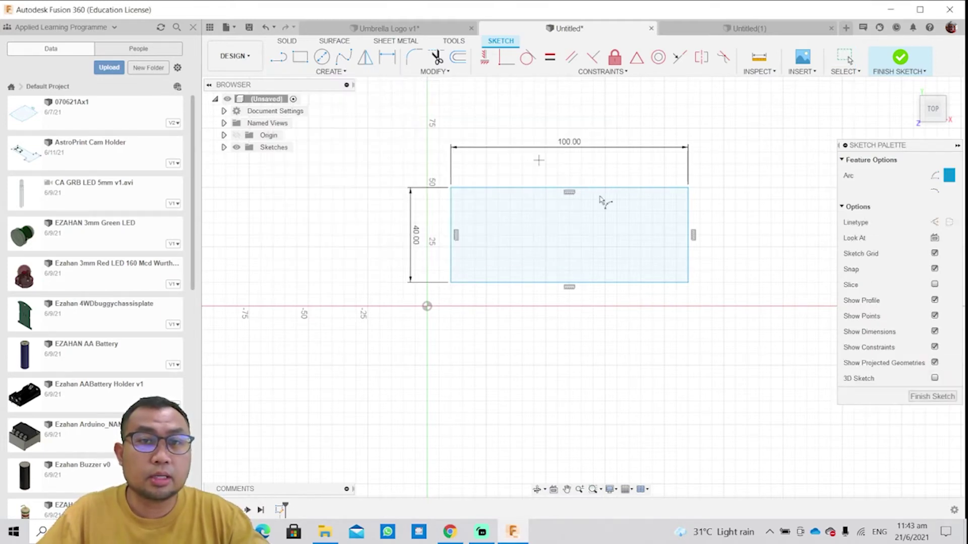
left_click(688, 188)
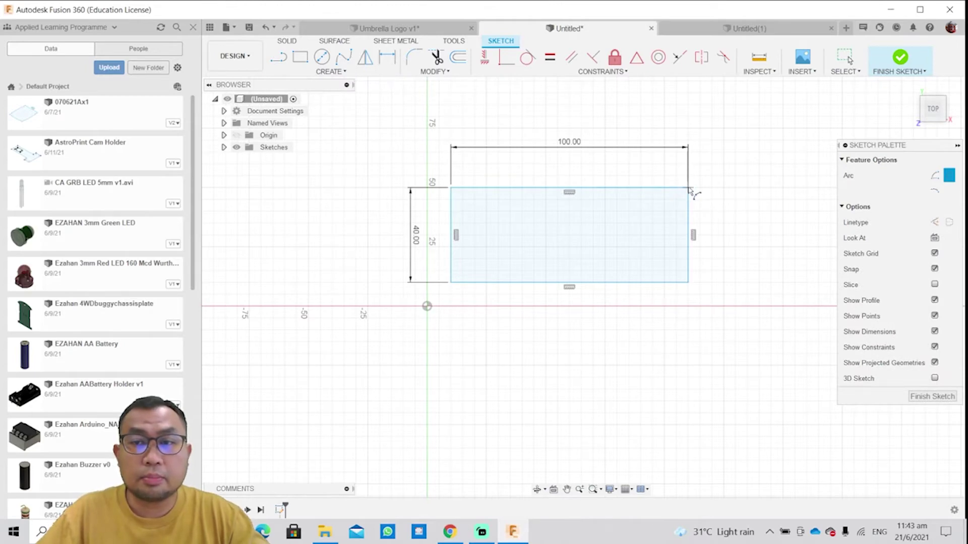
left_click(688, 283)
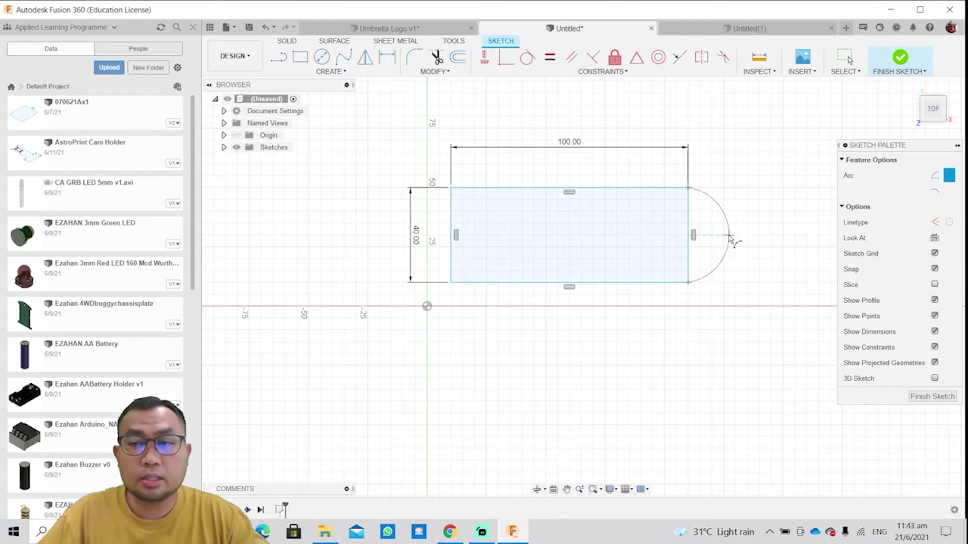
left_click(735, 235)
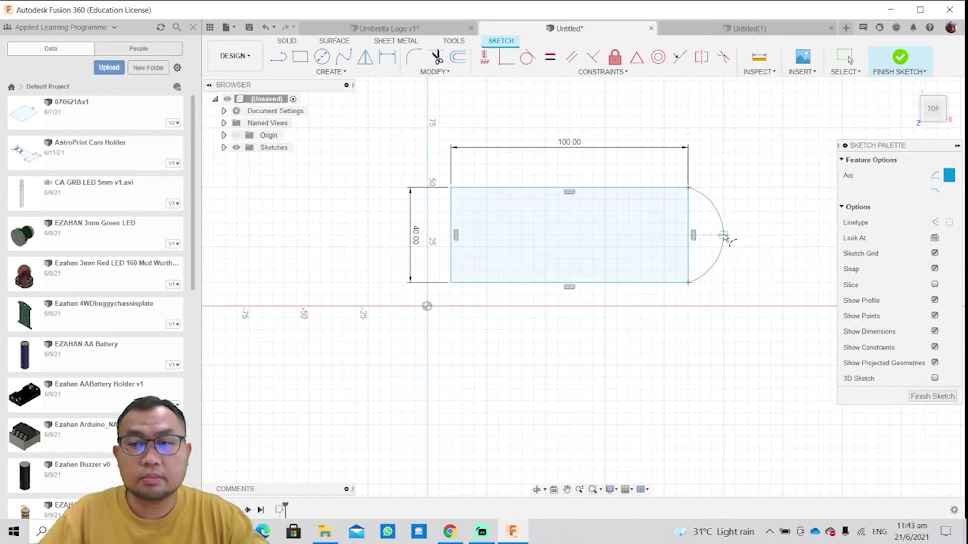
left_click(736, 235)
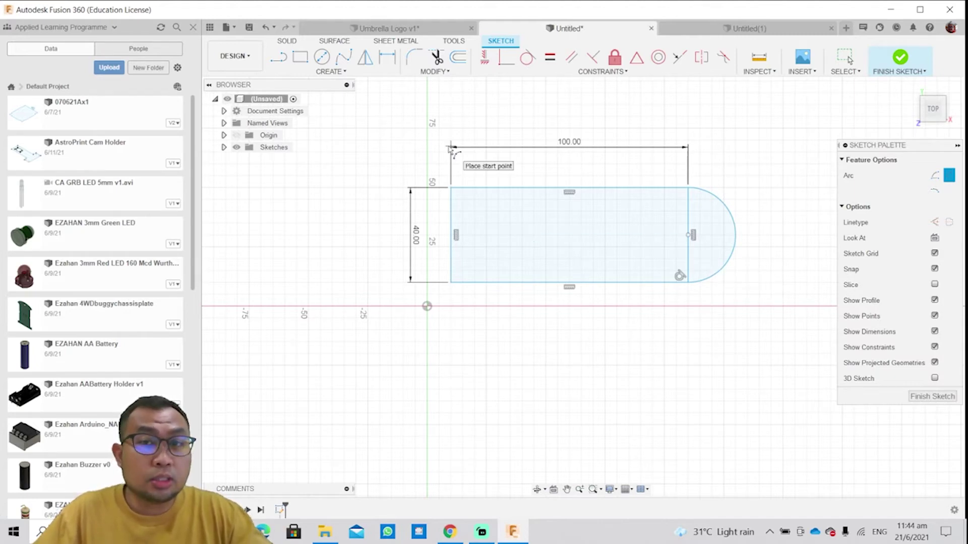
- Draw a 5 mm diameter circle centred on the arc's centre point
left_click(323, 57)
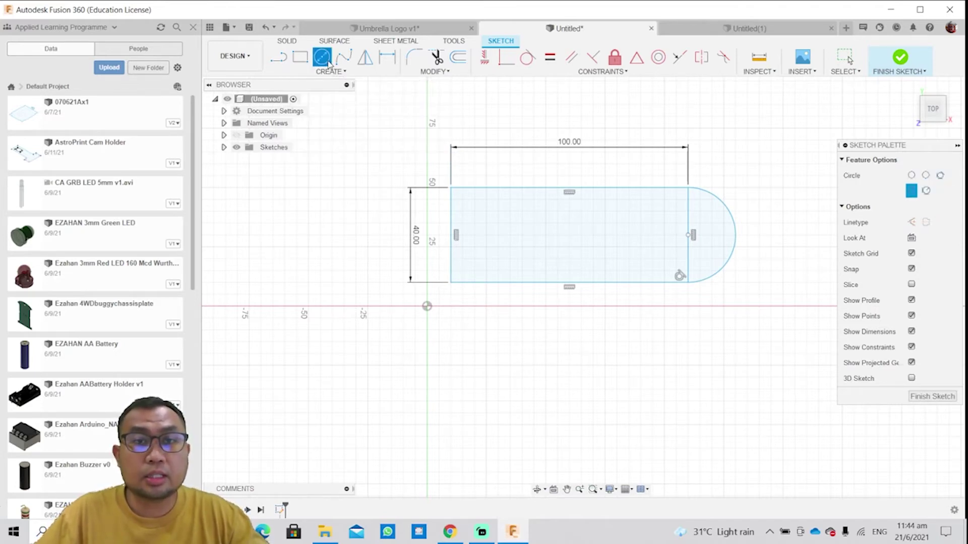
left_click(689, 234)
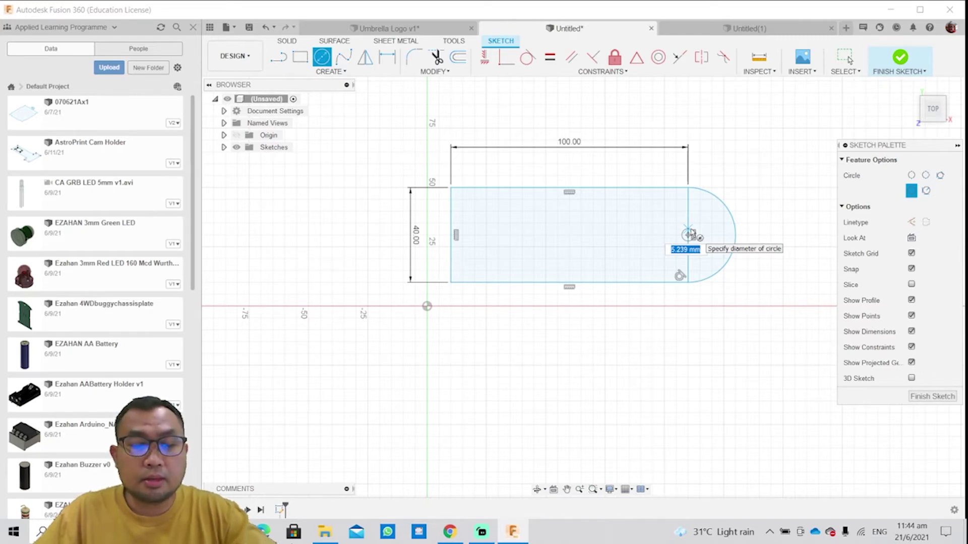
type("5")
key("Return")
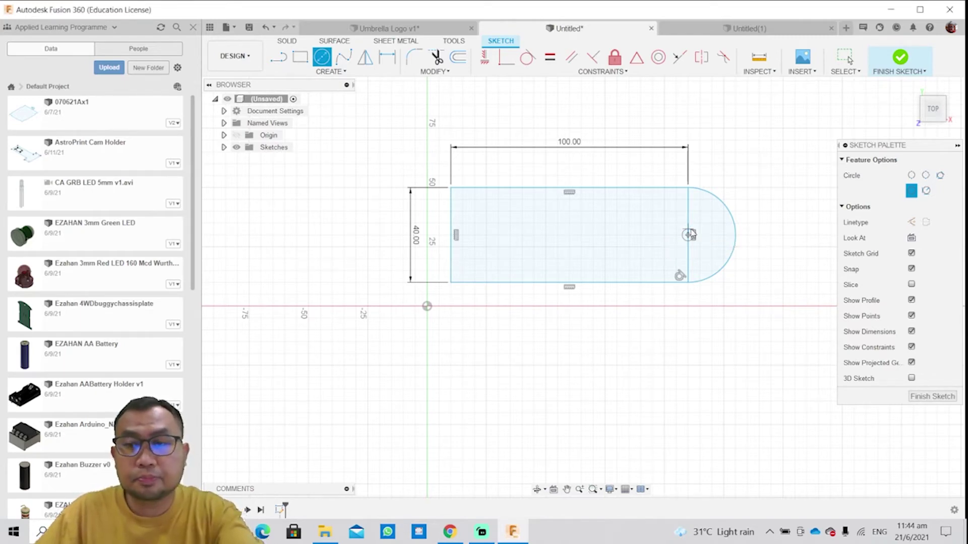
key("Escape")
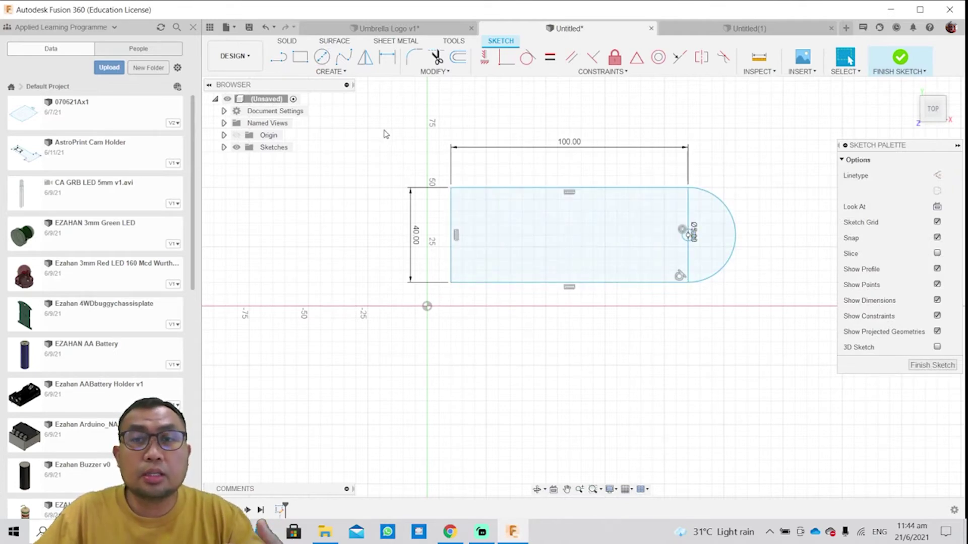
- Fillet the rectangle's two left-hand corners with a 10 mm radius
left_click(416, 59)
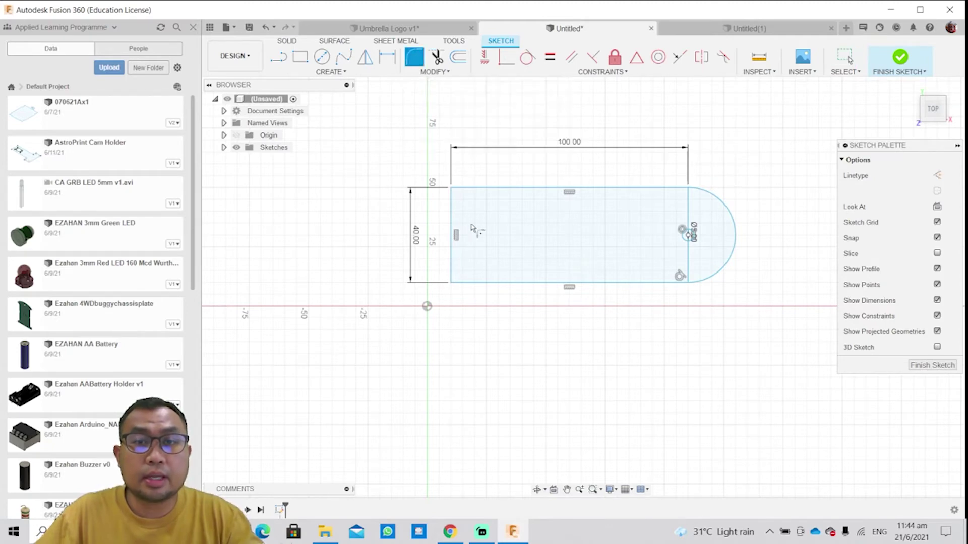
left_click(450, 189)
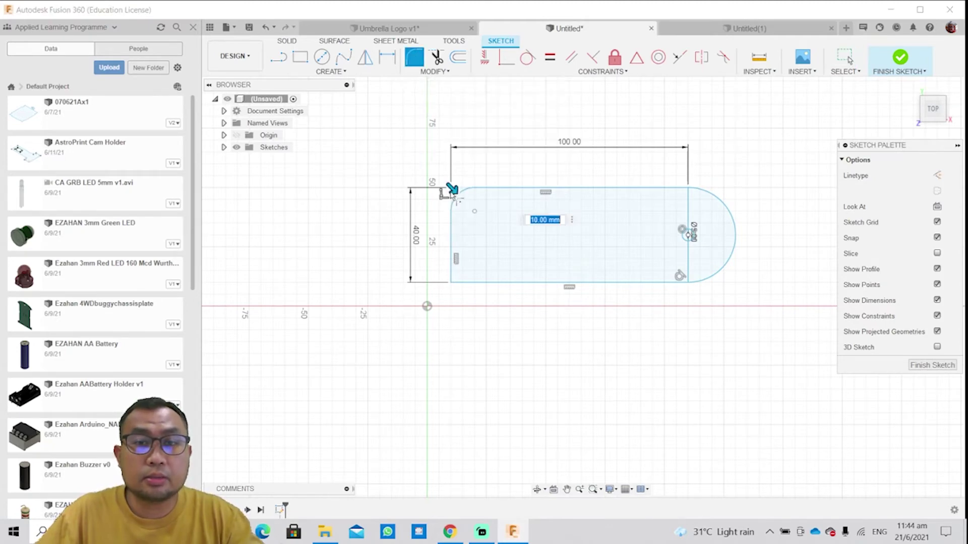
left_click(453, 280)
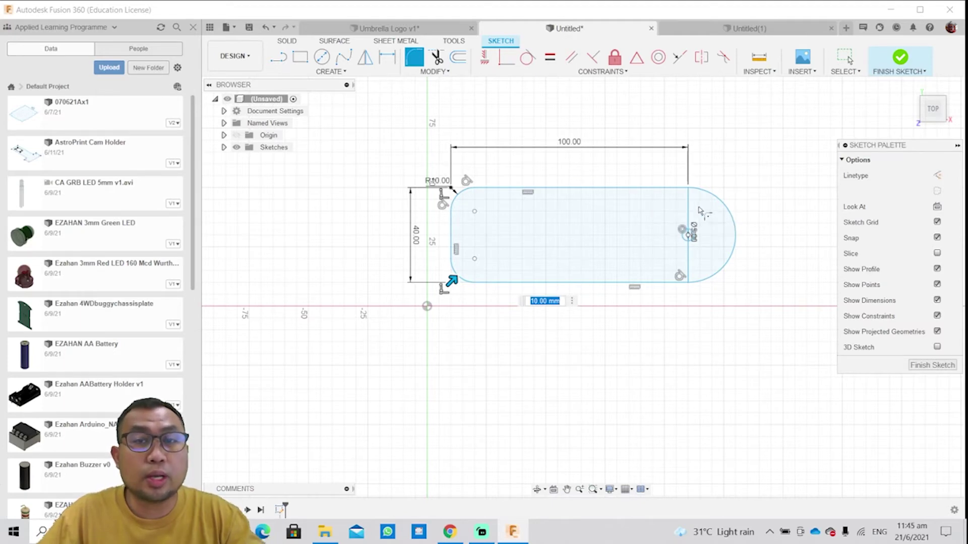
- Trim away the vertical line between the rectangle and the arc, including the part inside the circle, and finish the sketch
left_click(437, 58)
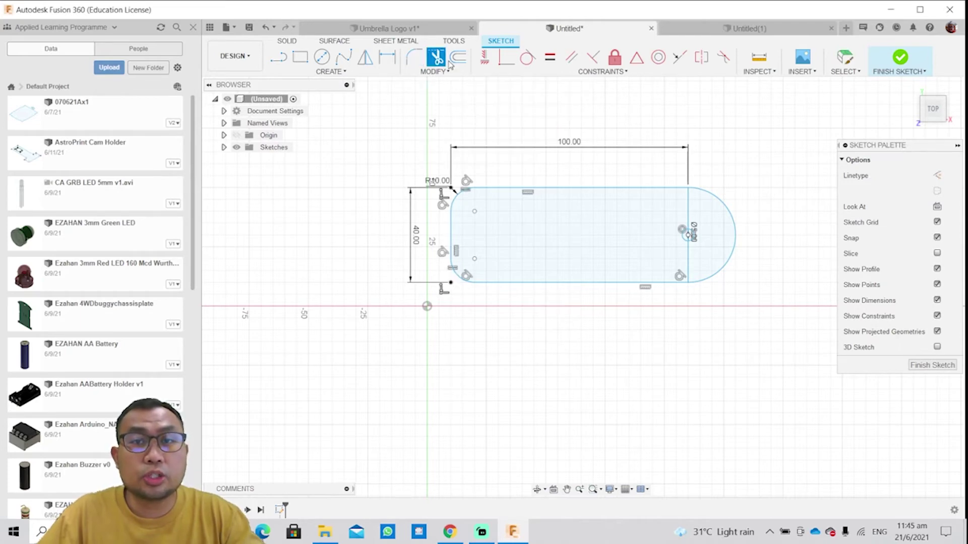
scroll(695, 215, "down", 3)
scroll(696, 216, "up", 8)
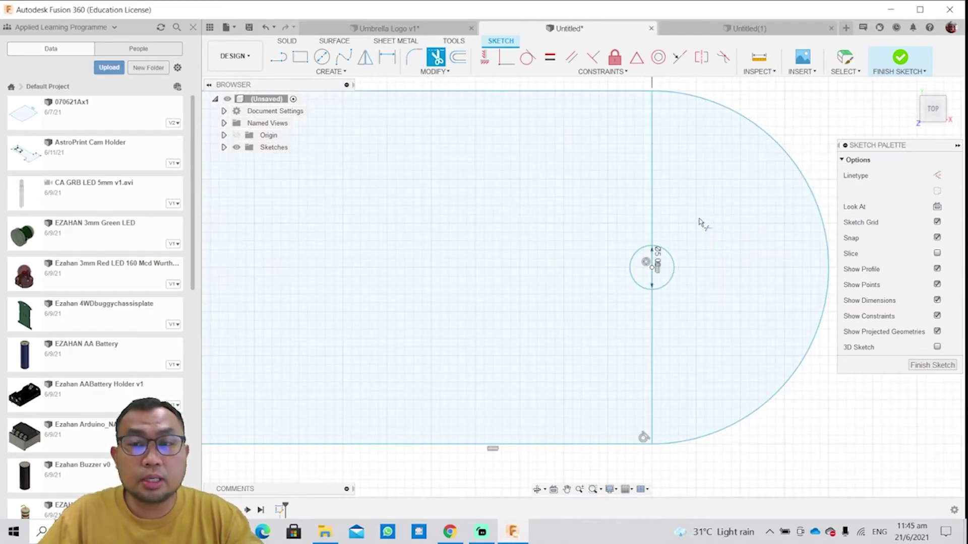
left_click(654, 156)
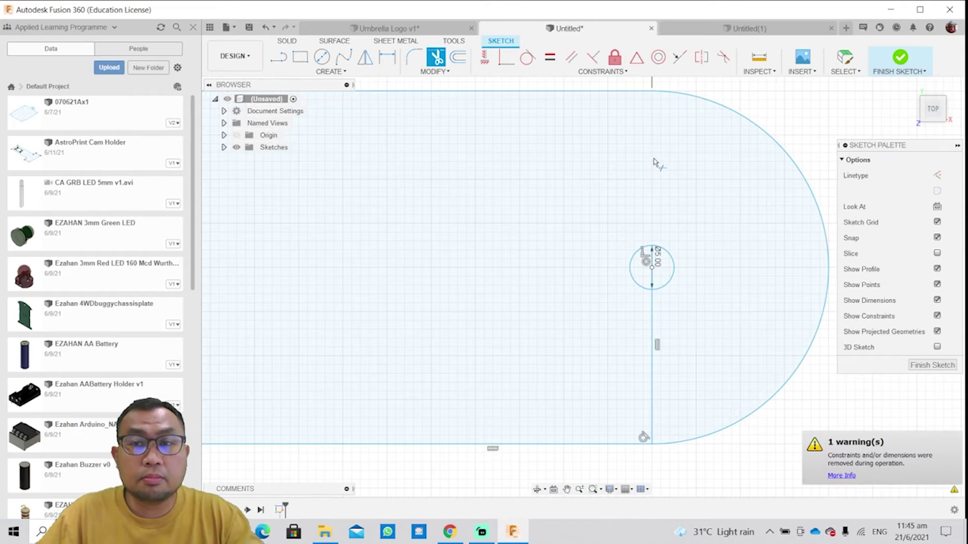
left_click(654, 340)
left_click(653, 278)
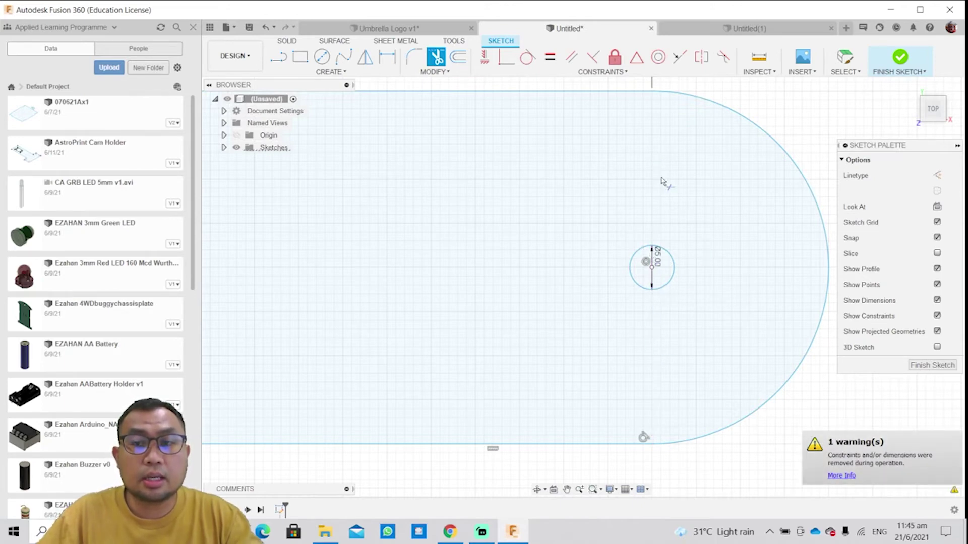
scroll(663, 218, "down", 6)
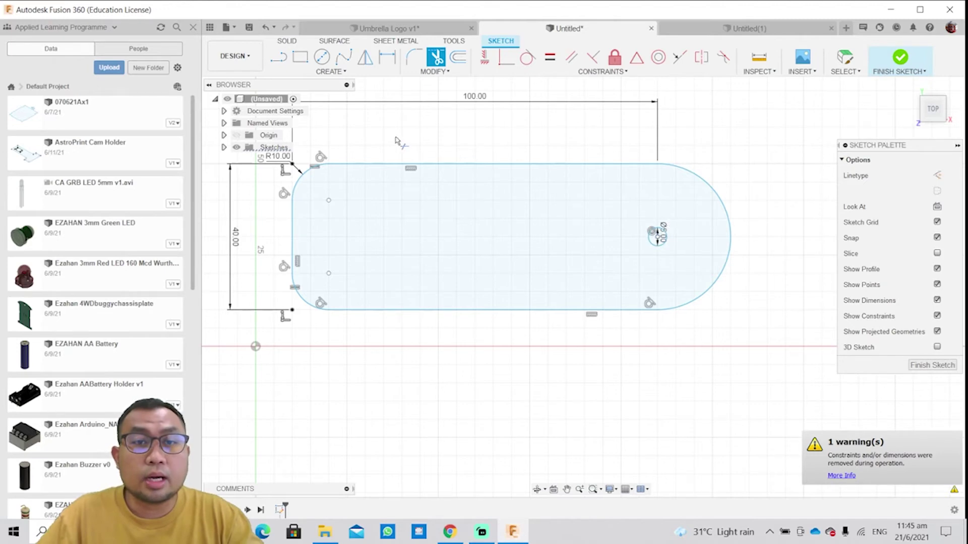
left_click(931, 366)
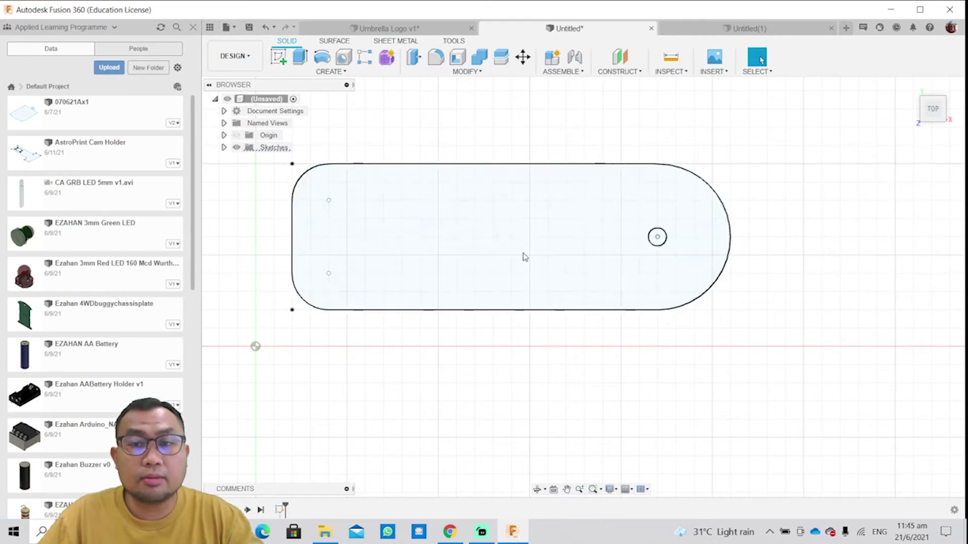
- Save the finished tag sketch as a DXF file named Bookmark in the Icon Labels for Home folder
left_click(560, 232)
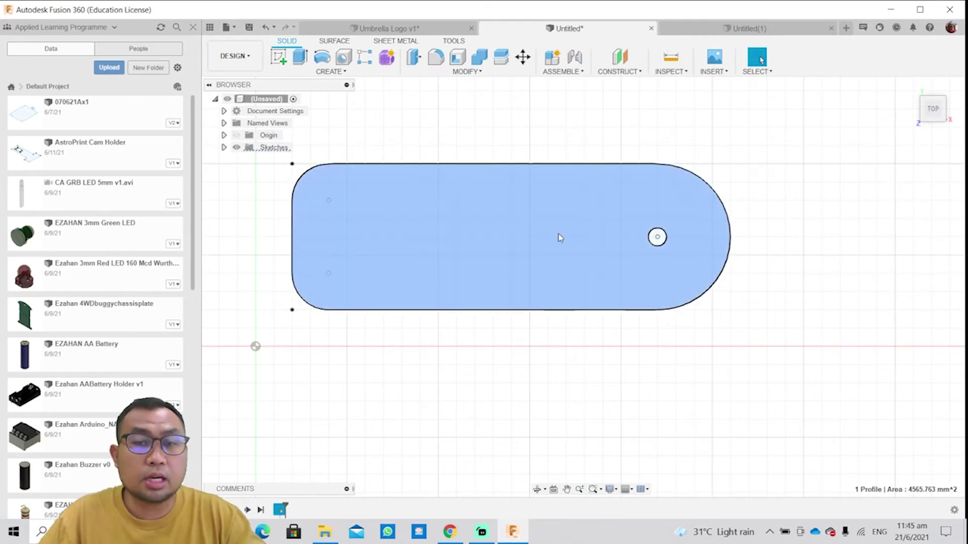
left_click(224, 147)
left_click(281, 160)
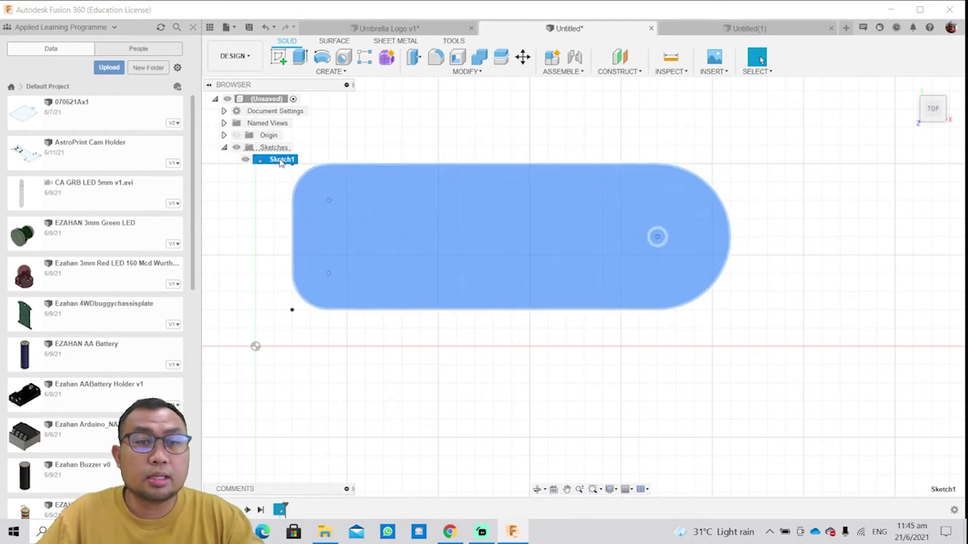
right_click(281, 161)
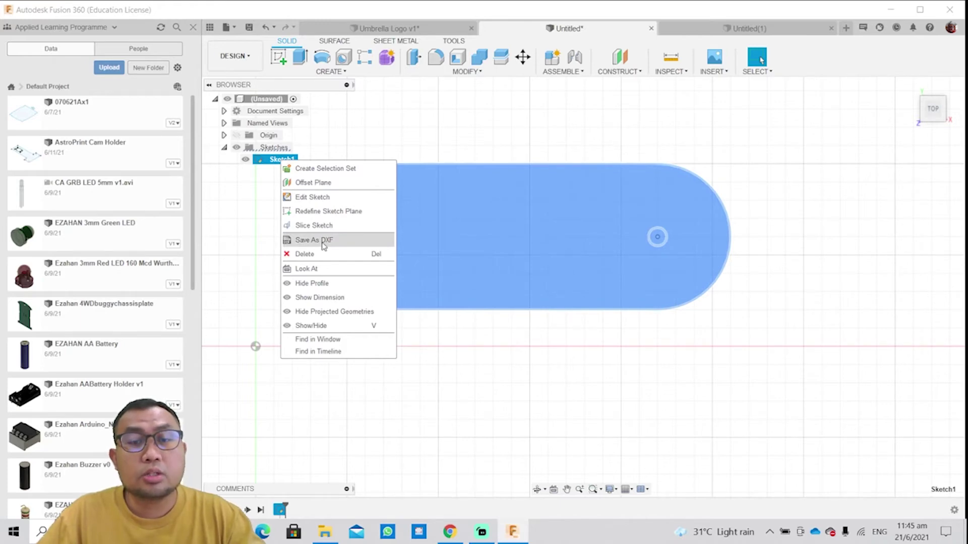
left_click(324, 240)
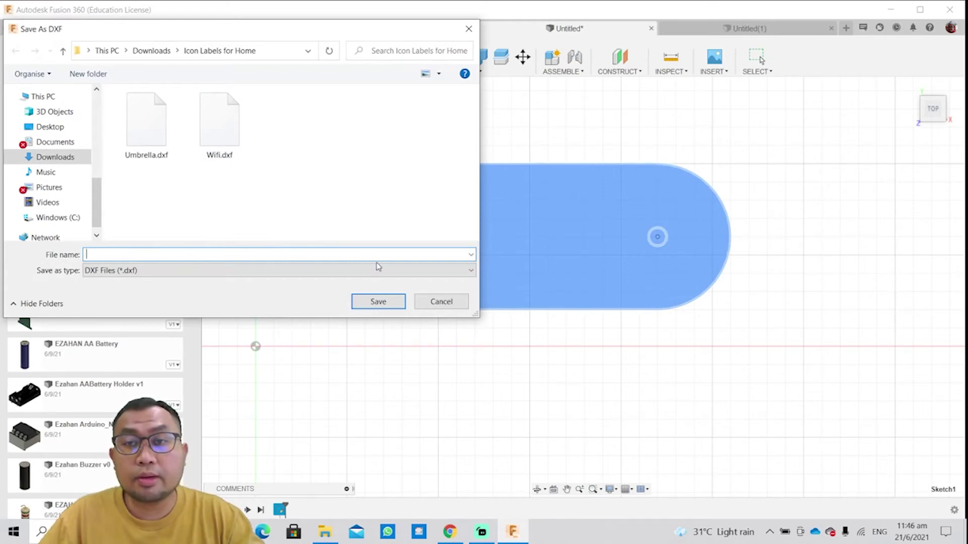
type("Bo")
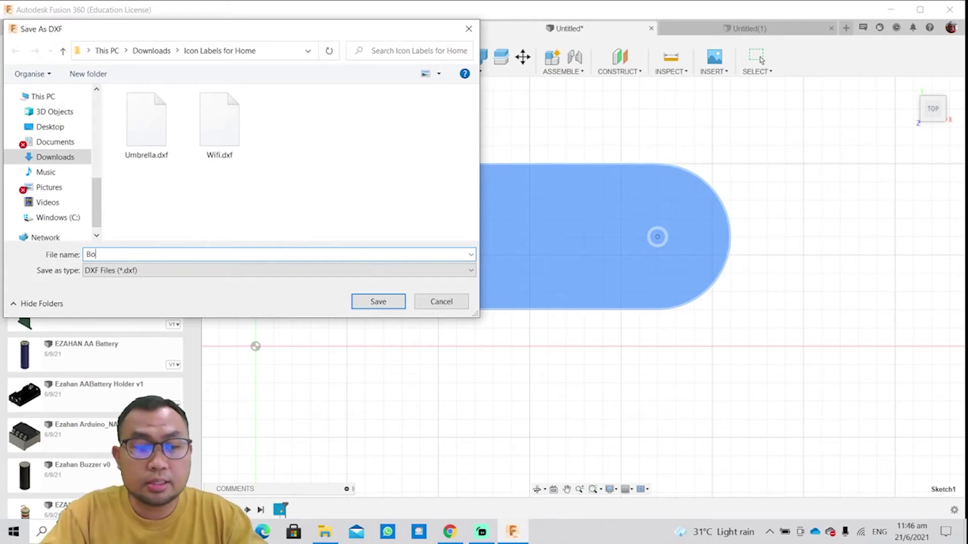
type("okmark")
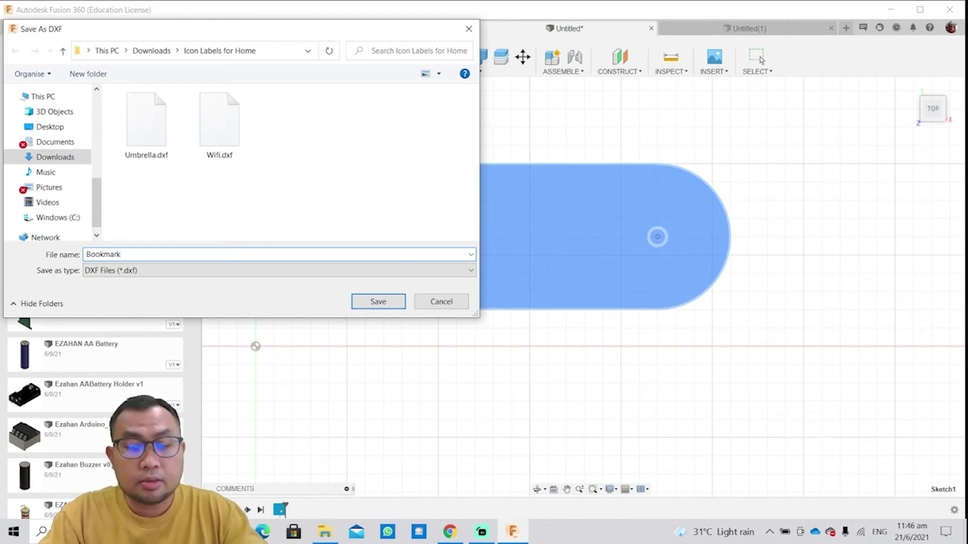
key("Return")
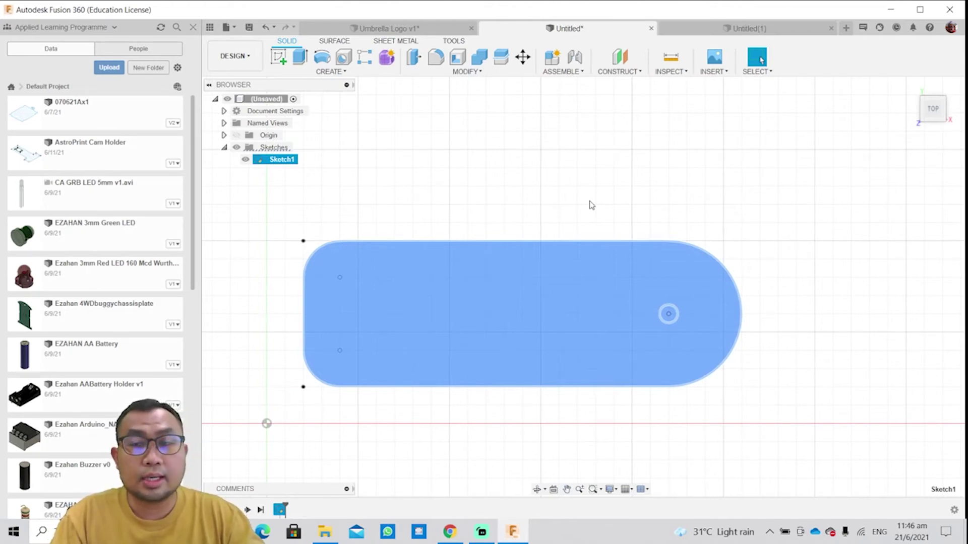
- Insert the Wi-Fi image 1.jpg as a decal on the right side face of the switch model's cube and rotate it upright
left_click(671, 29)
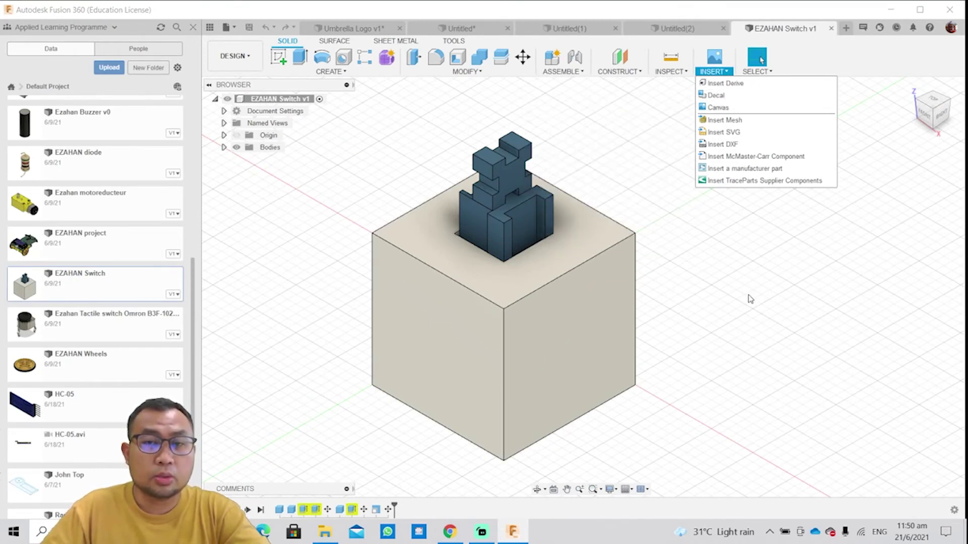
left_click(748, 100)
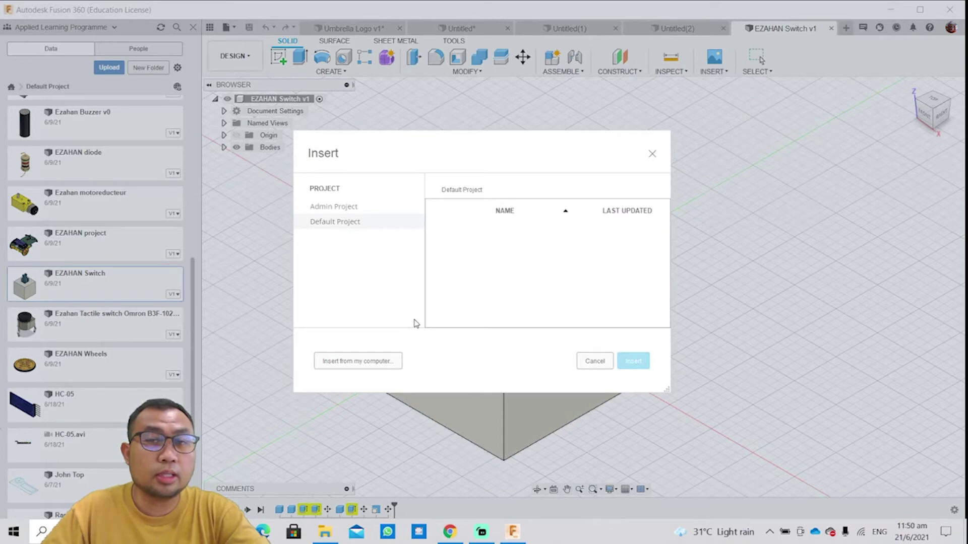
left_click(339, 366)
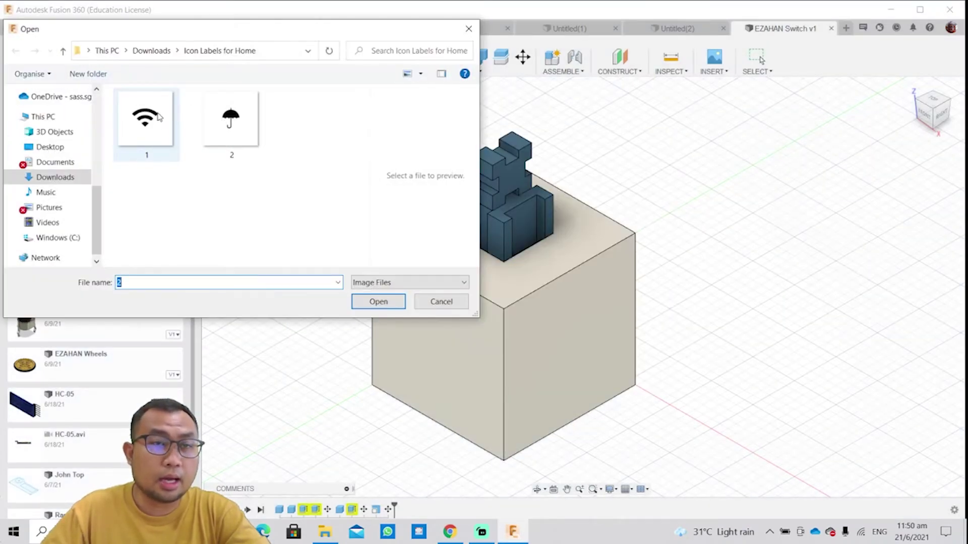
left_click(159, 117)
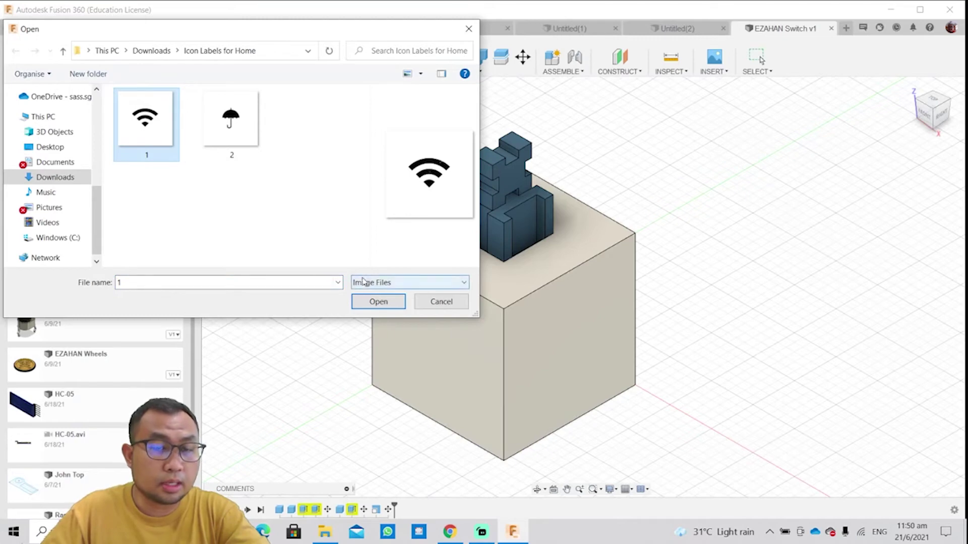
left_click(378, 302)
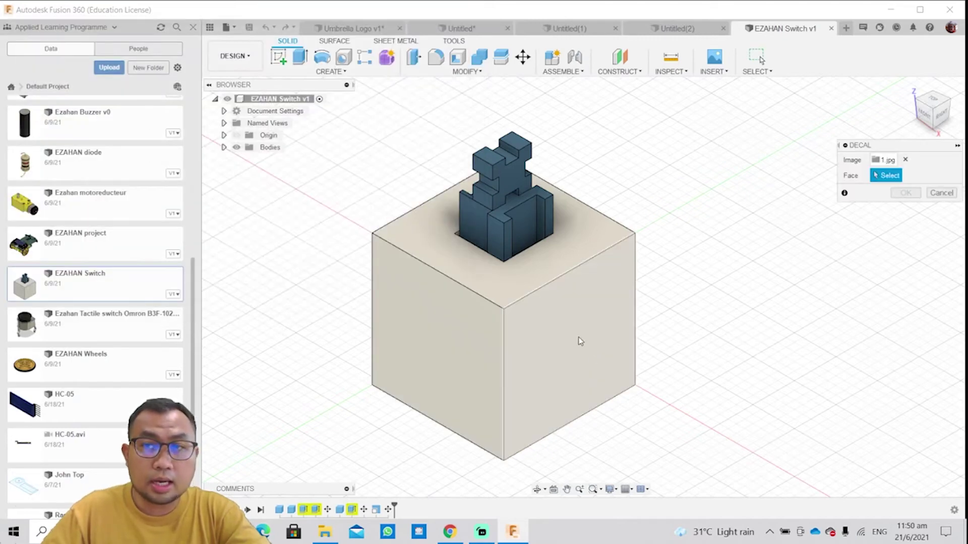
left_click(557, 335)
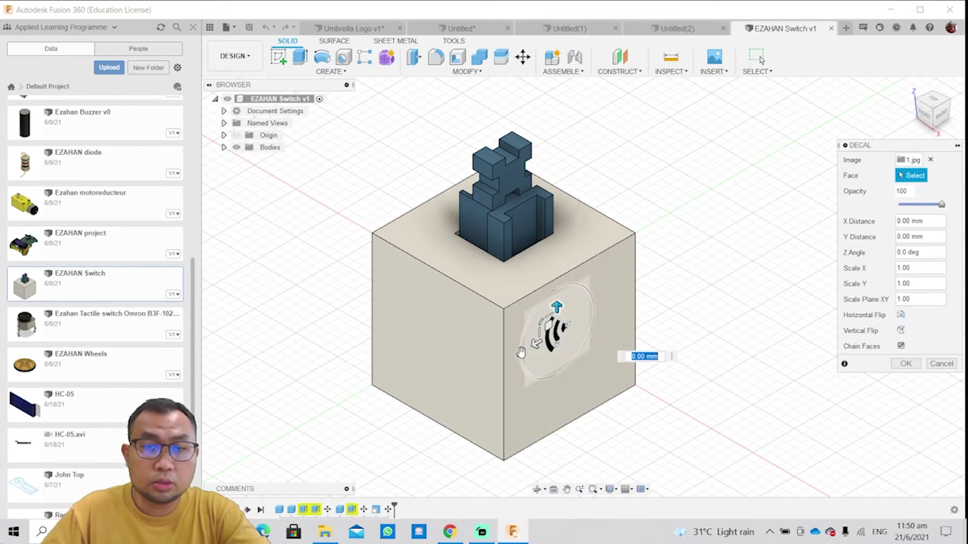
left_click_drag(520, 351, 557, 289)
left_click(906, 364)
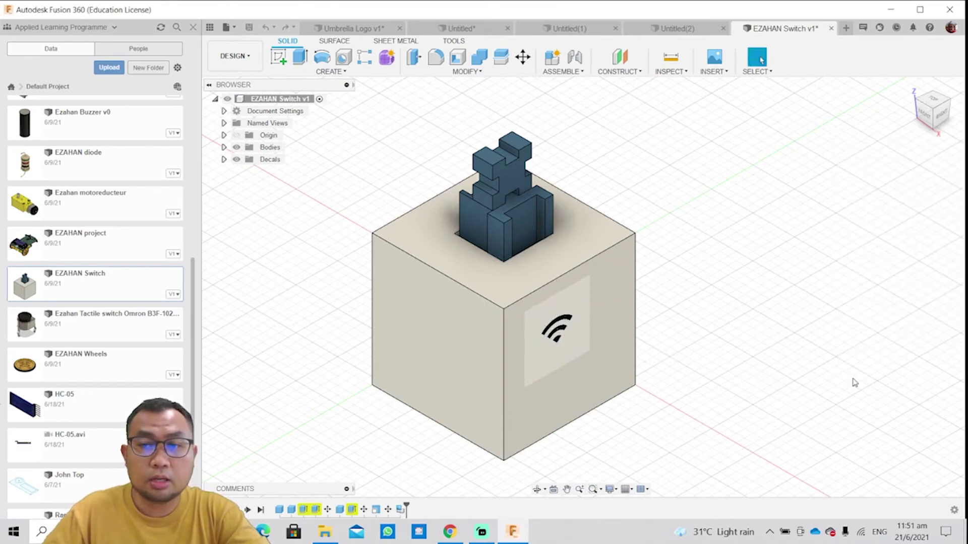
middle_click_drag(737, 380, 721, 357, "shift")
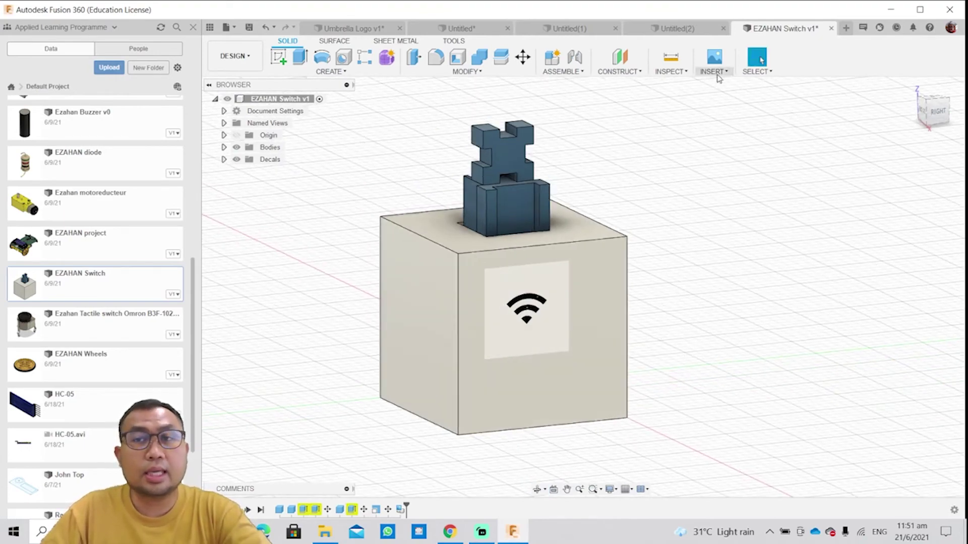
- In the empty Untitled(2) design, insert the umbrella image 2.jpg as a canvas on the XY plane
left_click(678, 29)
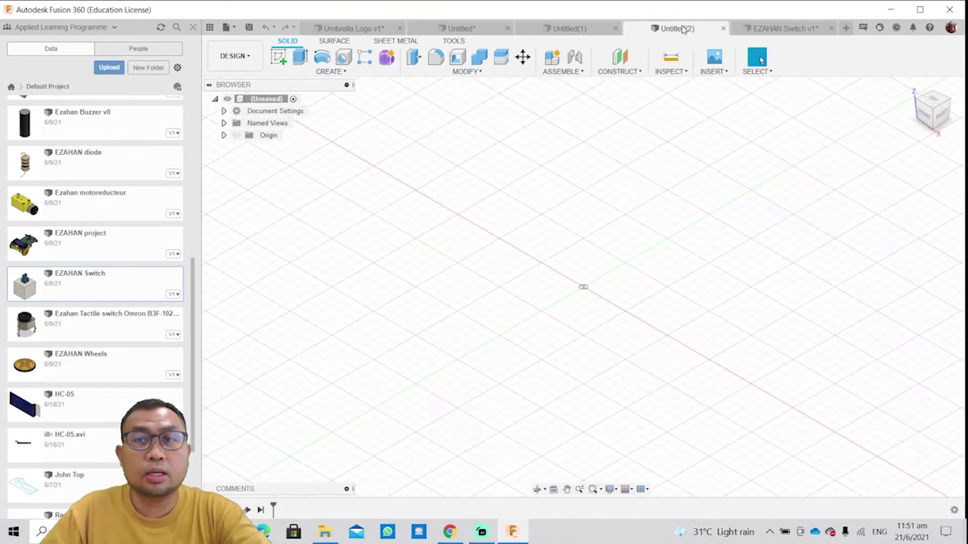
left_click(712, 71)
left_click(731, 119)
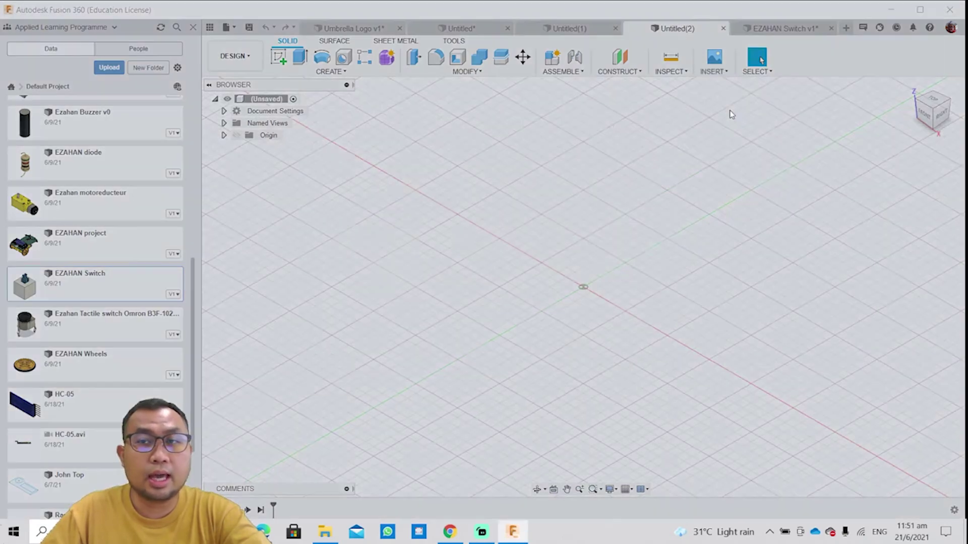
left_click(367, 361)
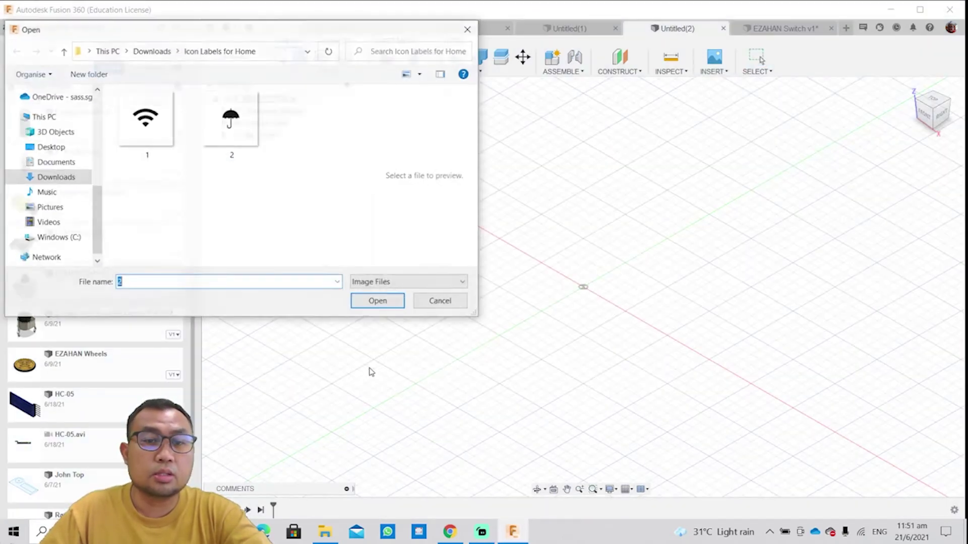
left_click(243, 136)
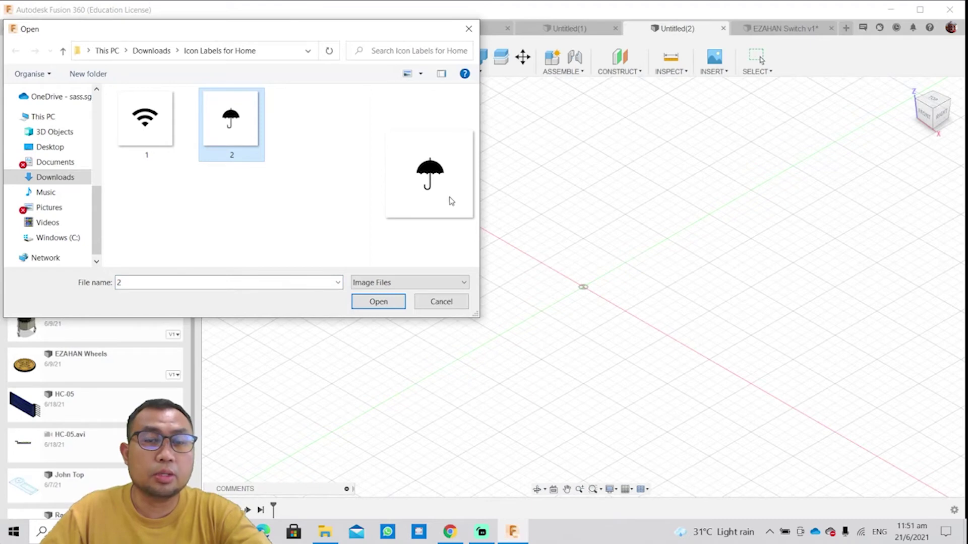
left_click(378, 301)
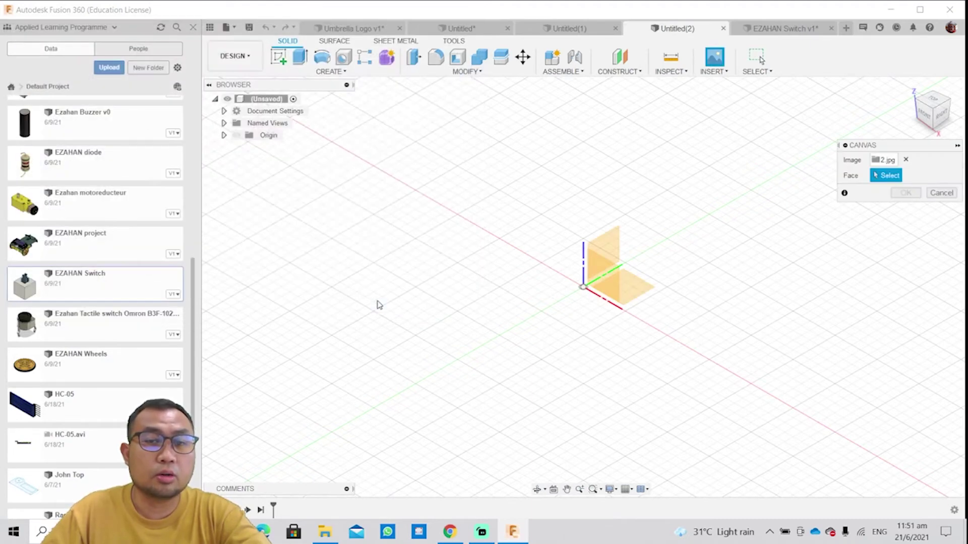
left_click(634, 288)
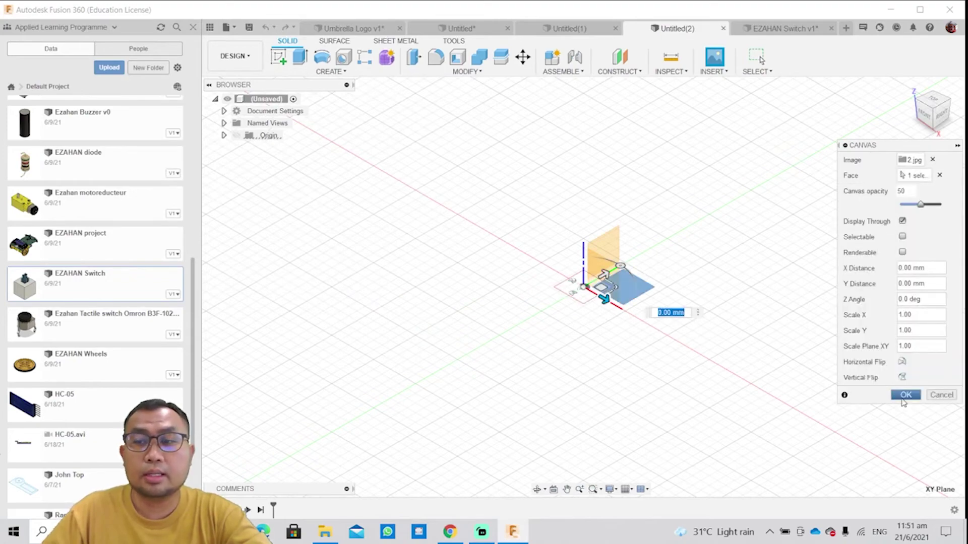
left_click(906, 395)
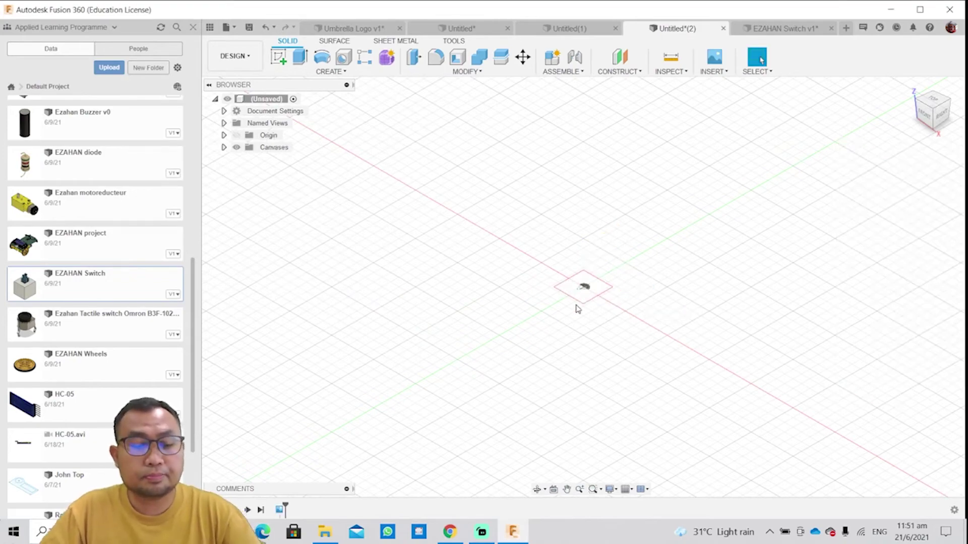
- Start a new sketch on the XY plane over the umbrella canvas
middle_click_drag(574, 307, 606, 325, "shift")
scroll(606, 325, "up", 5)
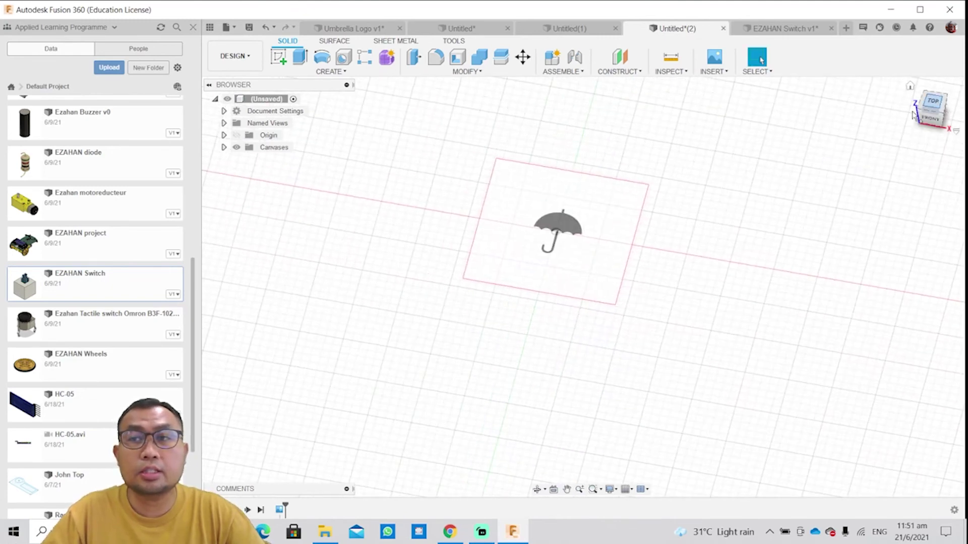
left_click(933, 102)
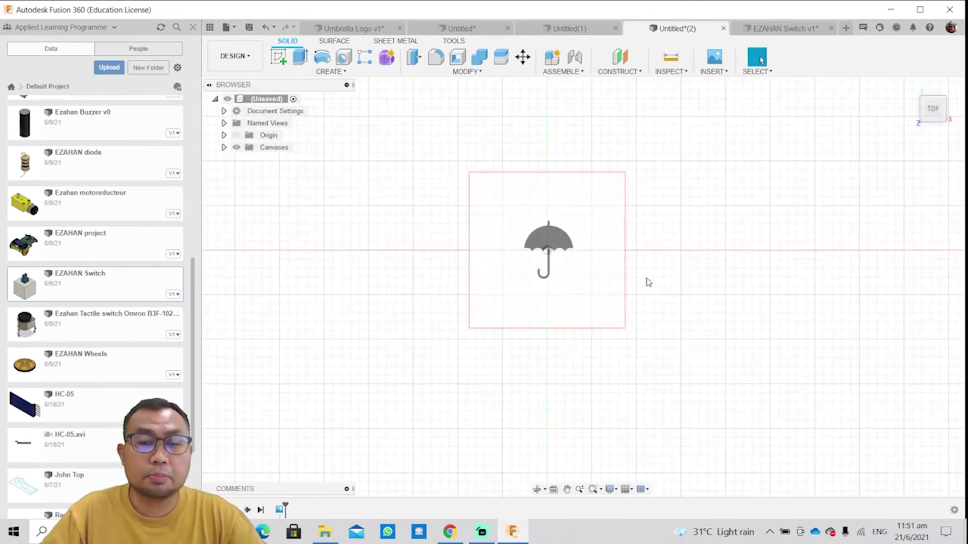
scroll(648, 282, "up", 4)
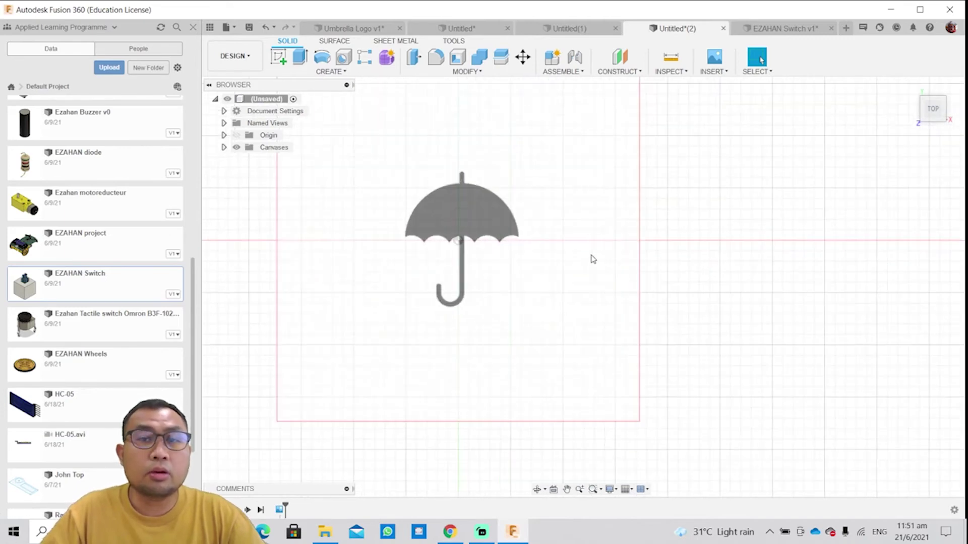
middle_click_drag(660, 271, 663, 285)
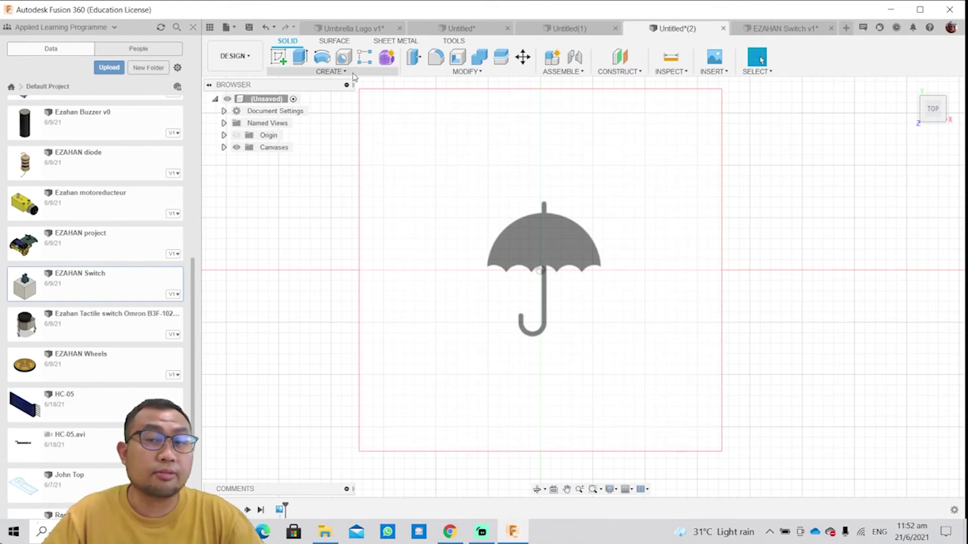
left_click(281, 59)
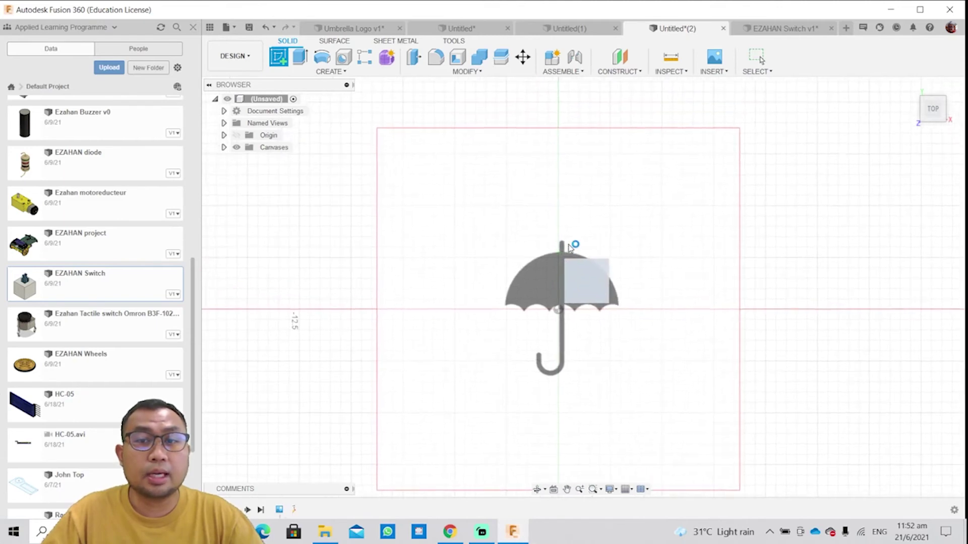
left_click(570, 247)
scroll(585, 271, "down", 2)
scroll(585, 270, "up", 5)
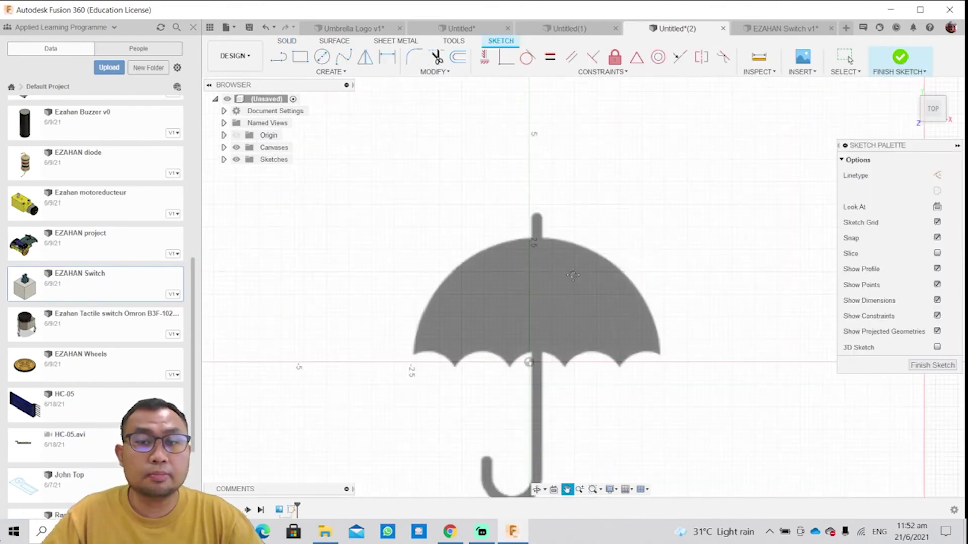
scroll(573, 275, "up", 3)
key("Escape")
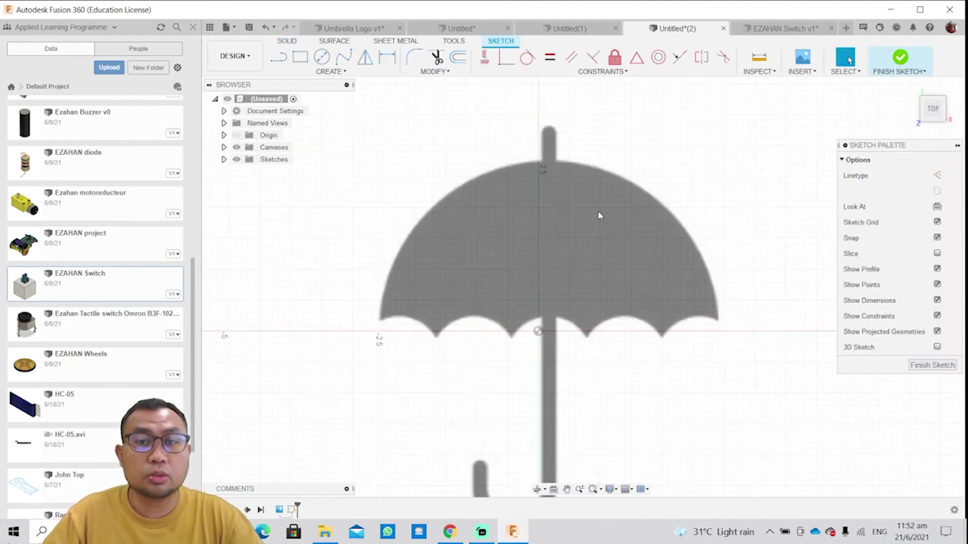
- Draw a vertical line about 0.4 mm long beside the umbrella's tip and move it onto the tip's left edge
left_click(279, 65)
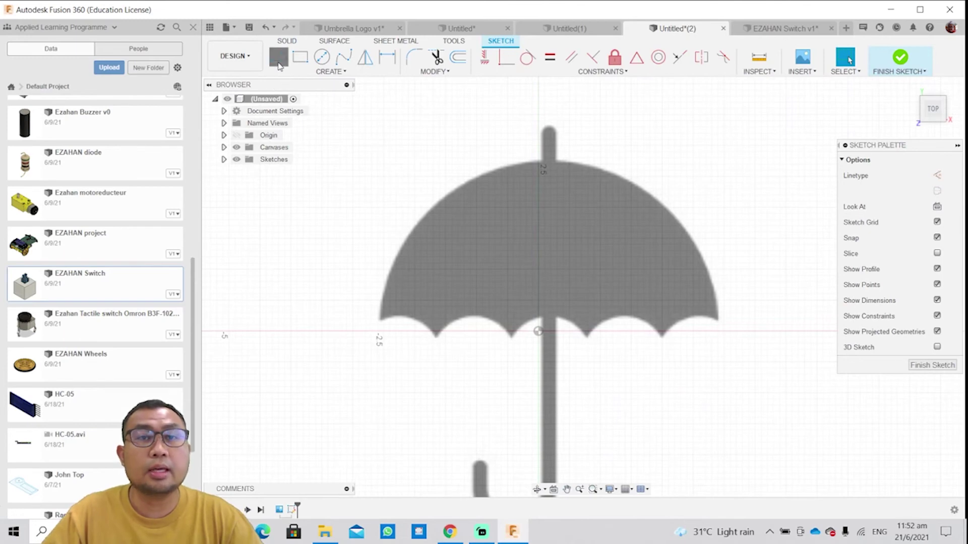
scroll(540, 159, "up", 2)
left_click(537, 159)
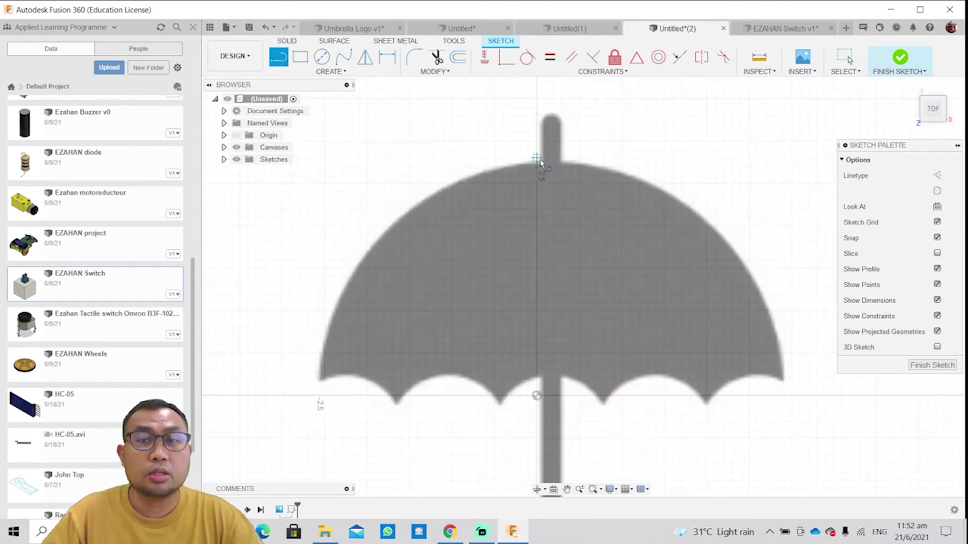
left_click(537, 124)
key("Escape")
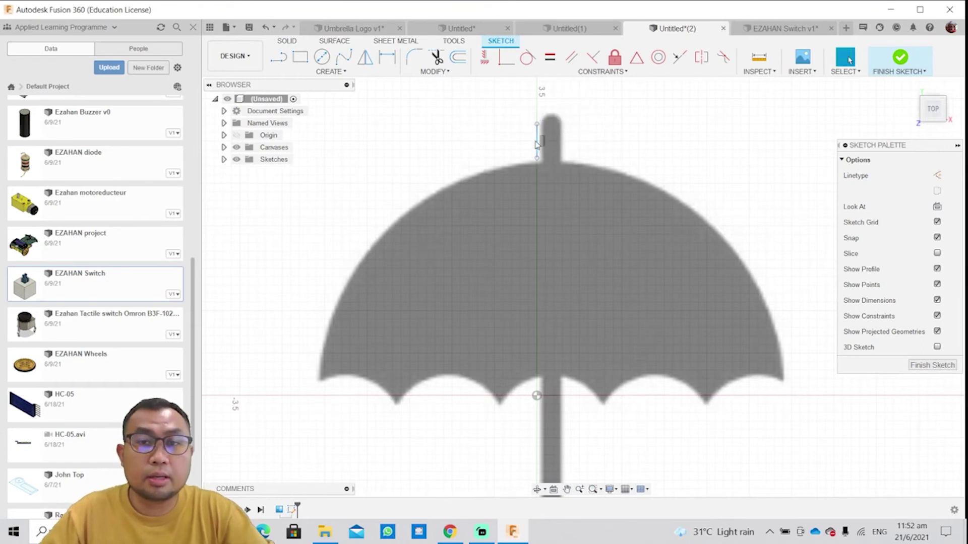
left_click(539, 145)
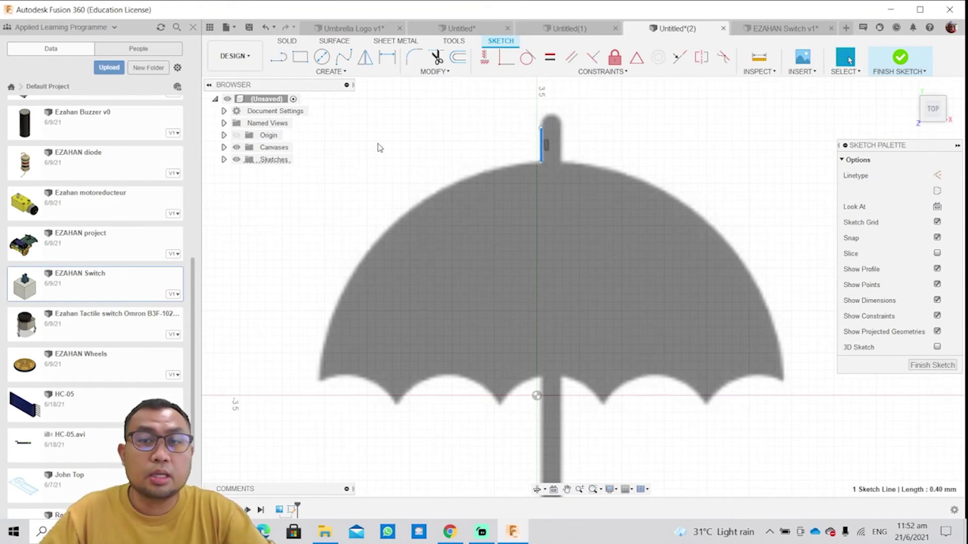
- Draw a three-point arc over the umbrella tip's rounded end, starting from the top of the left edge line
left_click(279, 57)
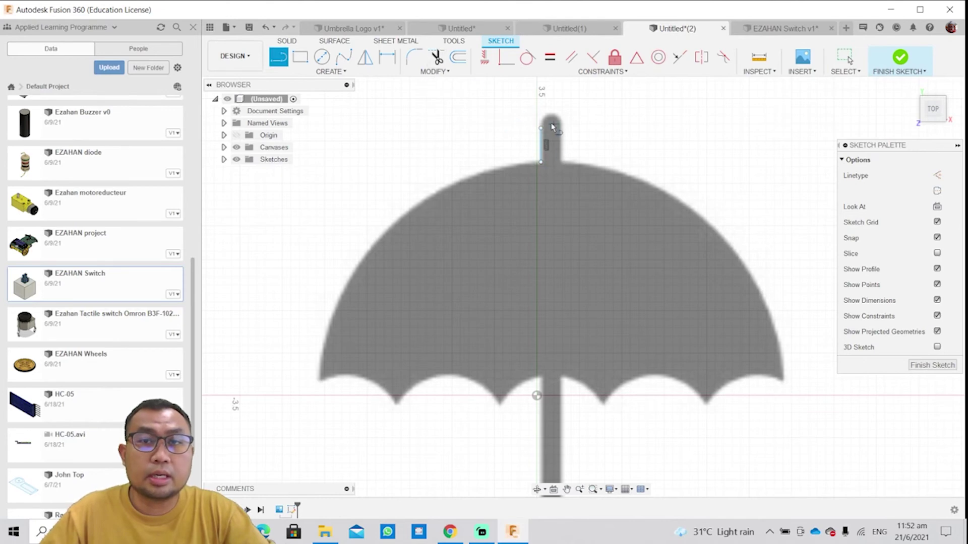
left_click(329, 71)
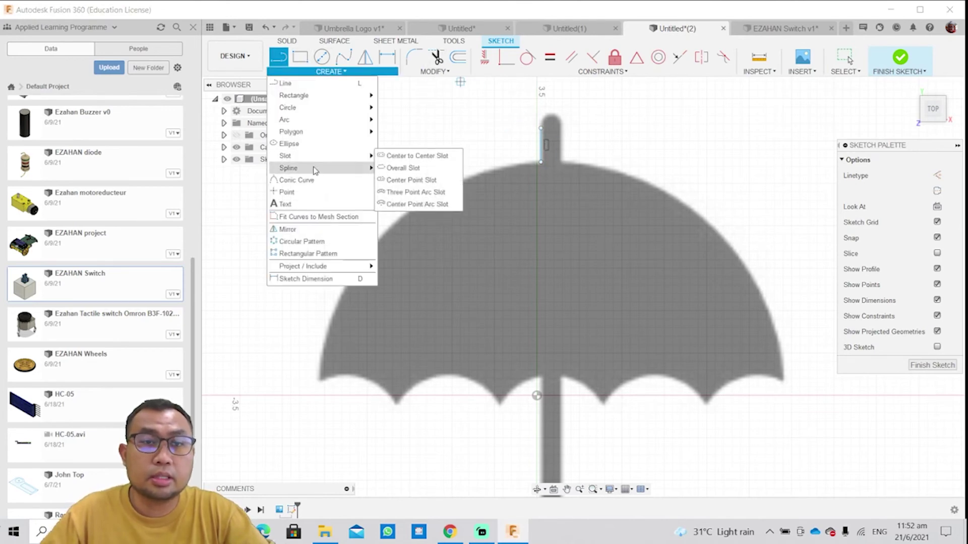
mouse_move(348, 119)
left_click(410, 120)
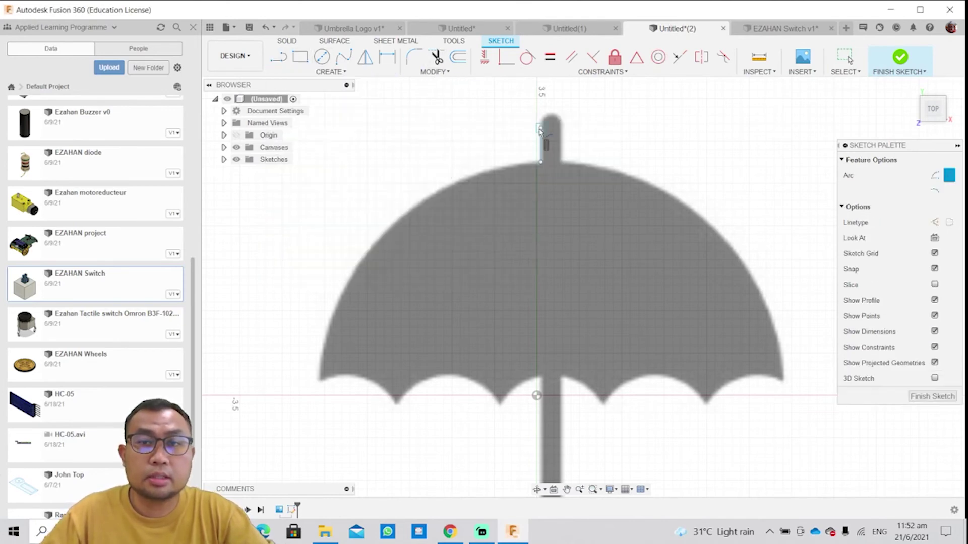
left_click(555, 117)
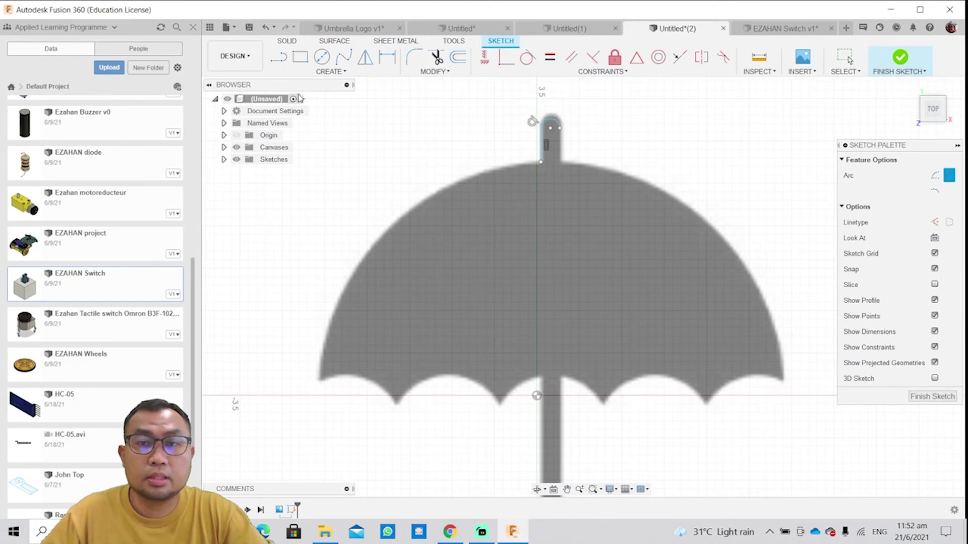
- Draw a line from the arc's free end down the umbrella tip's right edge to the canopy
key("l")
left_click(559, 127)
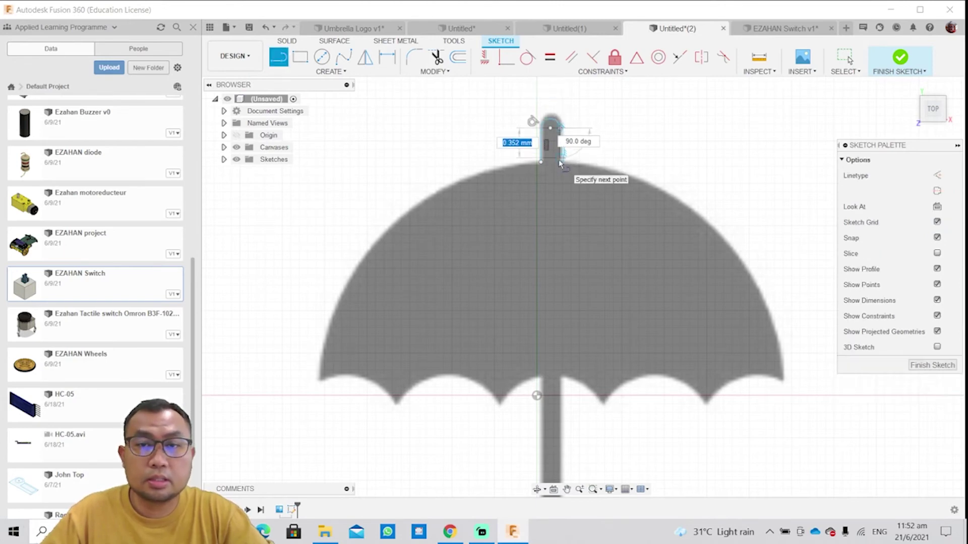
left_click(560, 162)
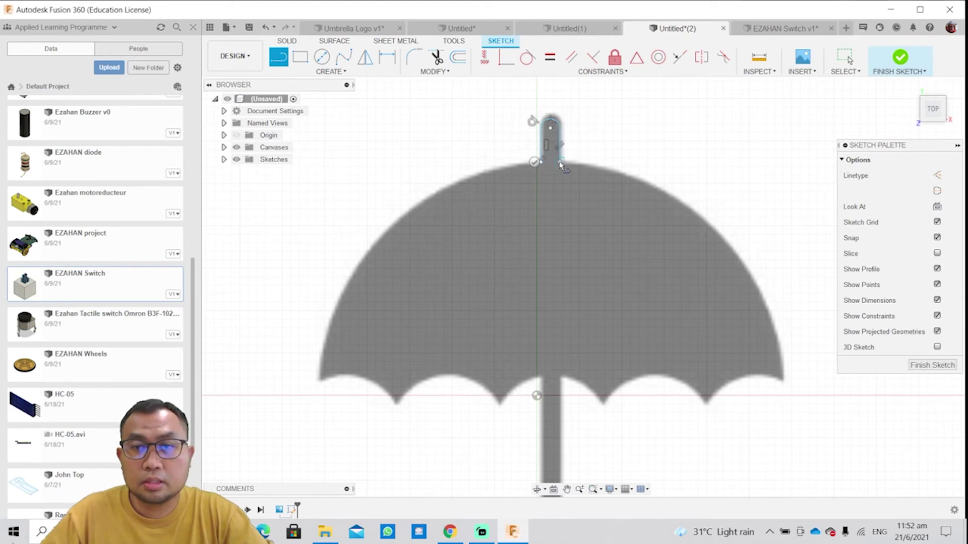
key("Escape")
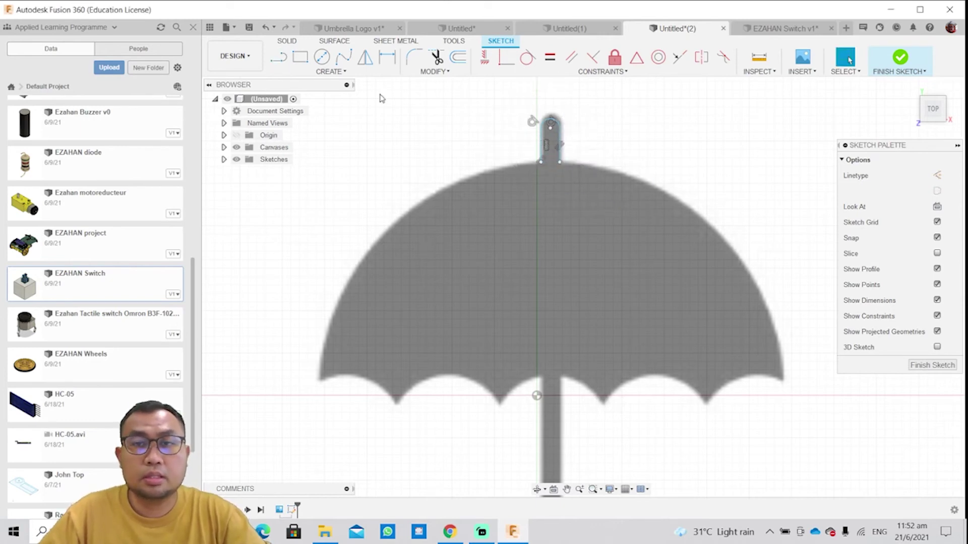
- Try to trace the canopy's upper edge with a tangent arc from the lower end of the tip's right line
left_click(333, 71)
mouse_move(319, 119)
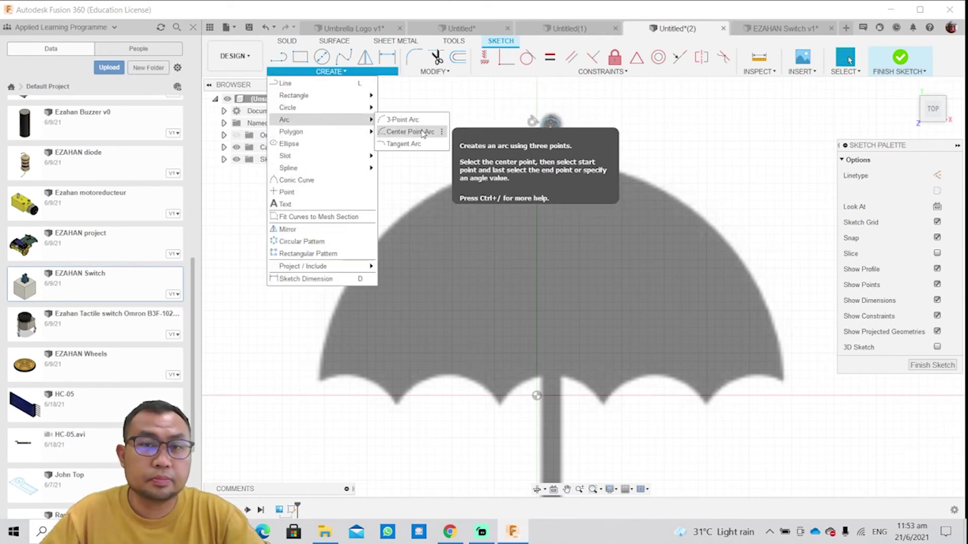
left_click(403, 143)
left_click(559, 162)
left_click(605, 168)
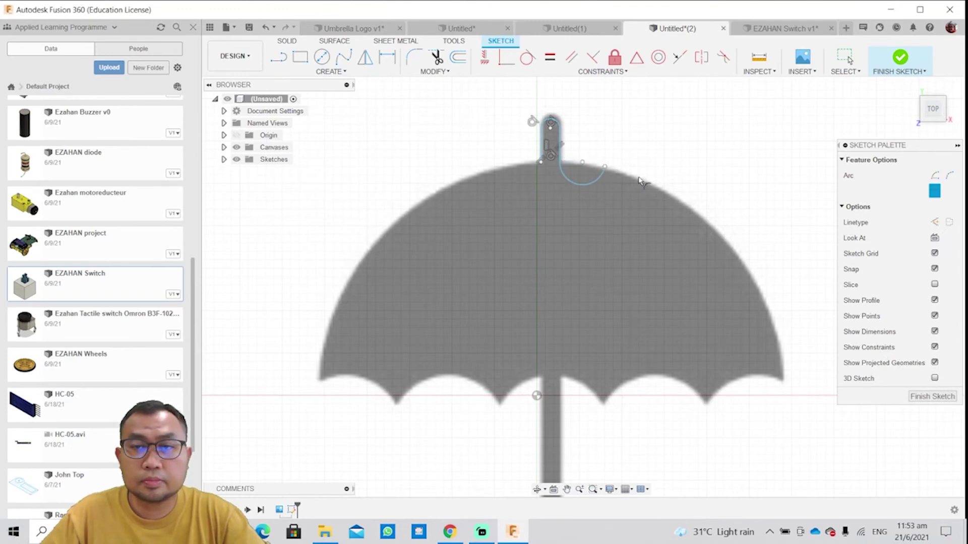
- Delete the tangent arc drawn at the base of the umbrella tip
left_click(331, 71)
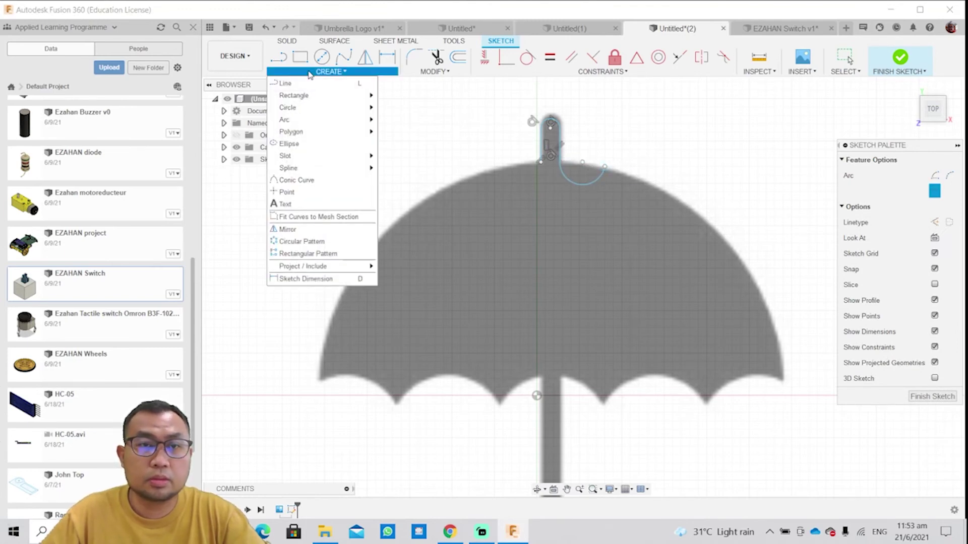
mouse_move(348, 168)
left_click(411, 167)
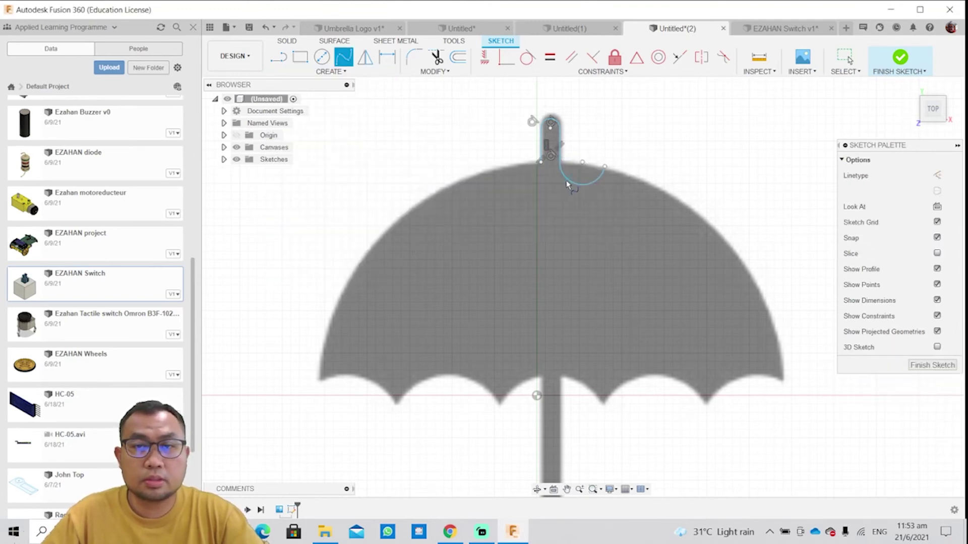
key("Escape")
left_click(571, 180)
key("Delete")
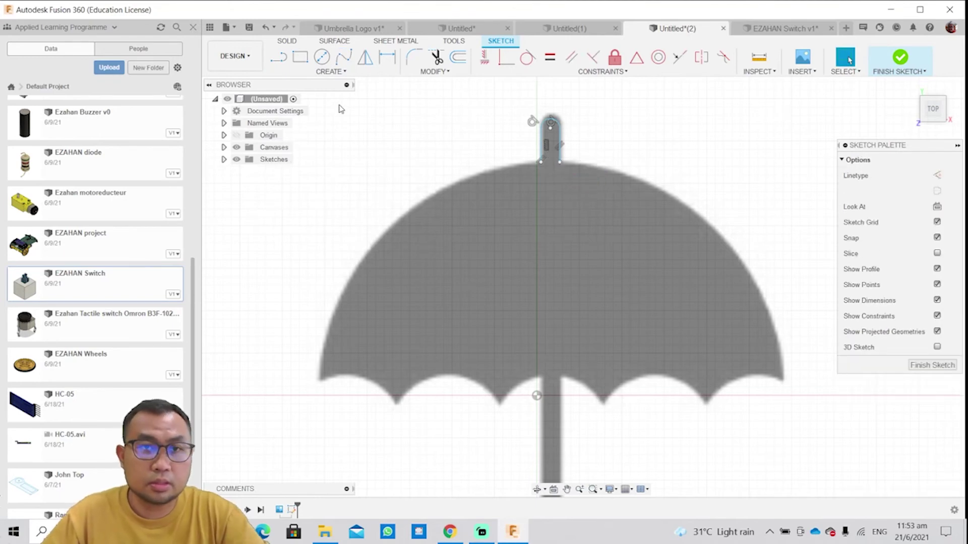
- Draw a center diameter circle of about 5.3 mm, centered on the upper stem, to follow the canopy's upper edge
left_click(321, 57)
left_click(330, 72)
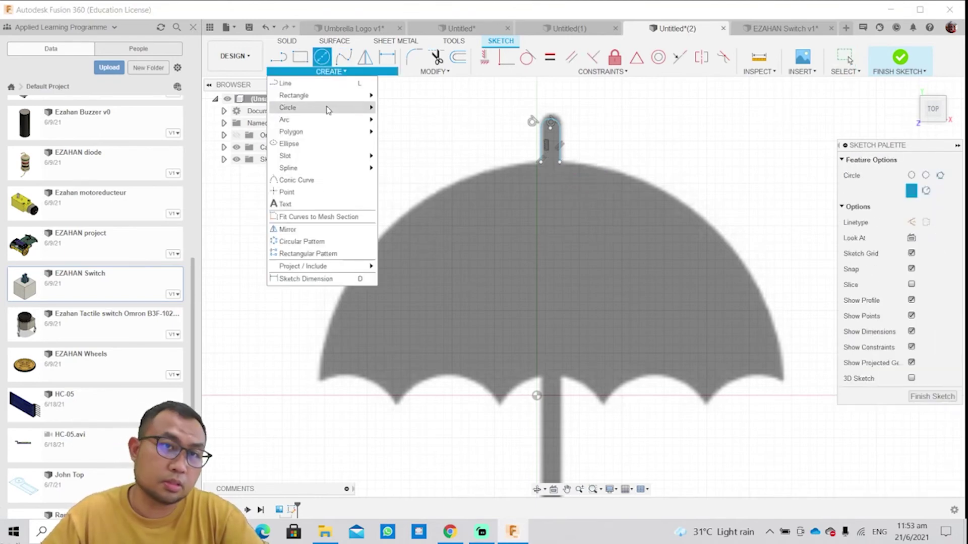
mouse_move(327, 109)
left_click(423, 108)
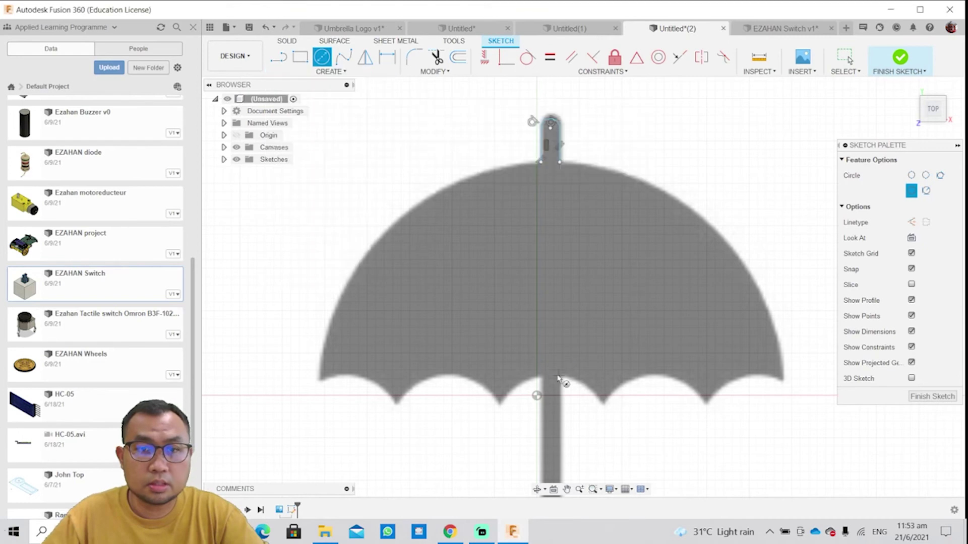
left_click(552, 388)
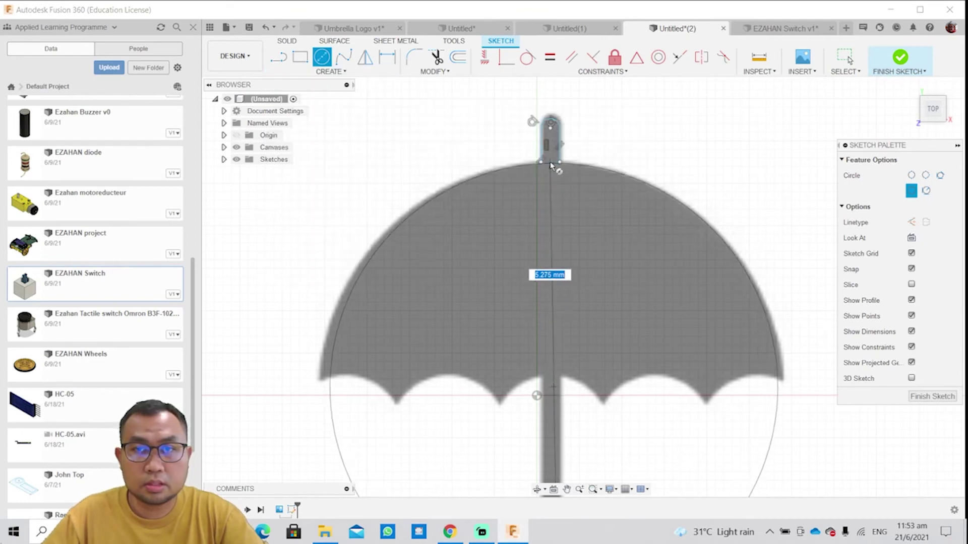
left_click(547, 166)
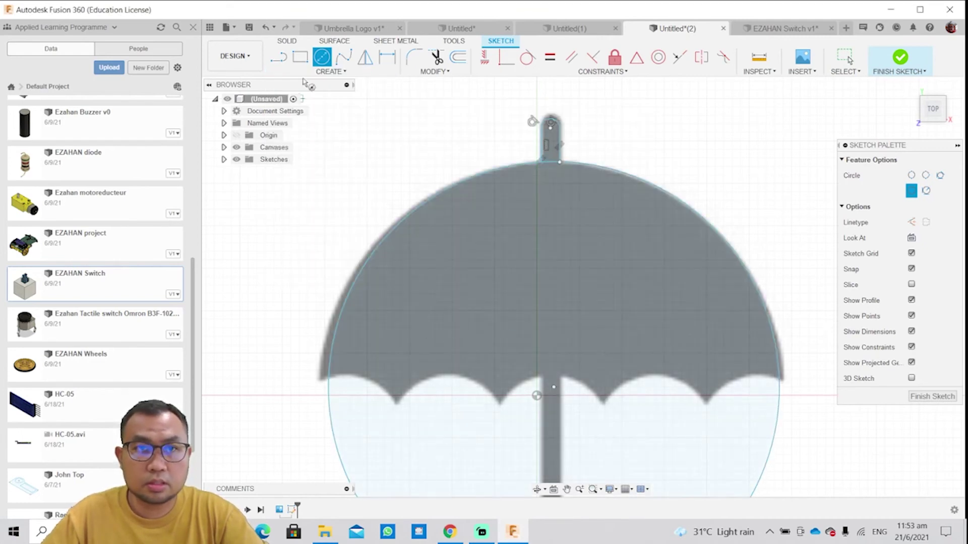
key("Escape")
left_click(607, 258)
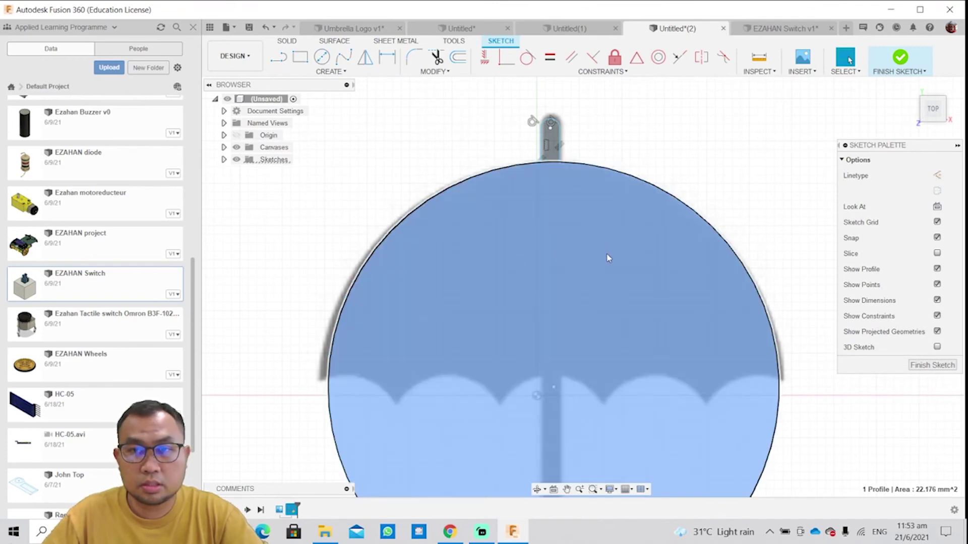
left_click(669, 209)
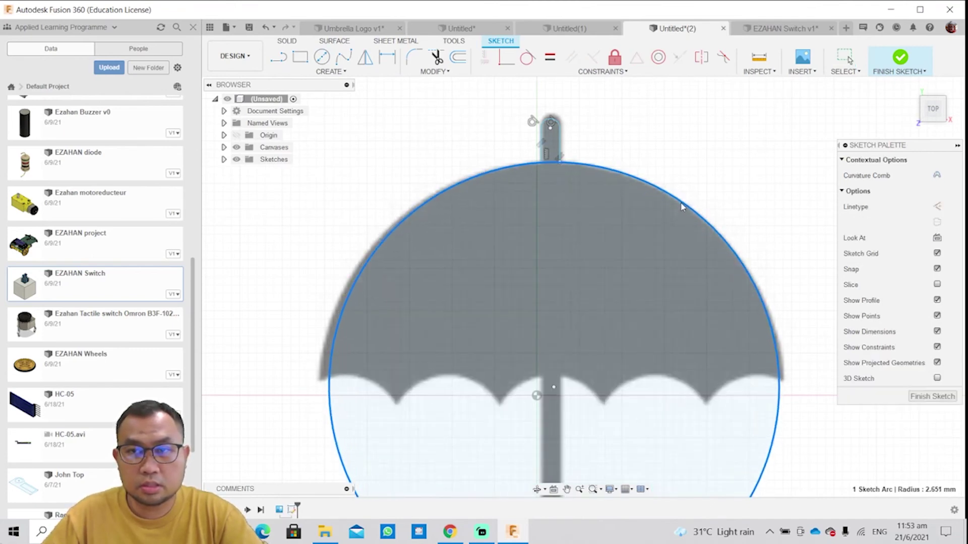
- Join the lower end of the tip's right line to the canopy circle
scroll(559, 126, "up", 5)
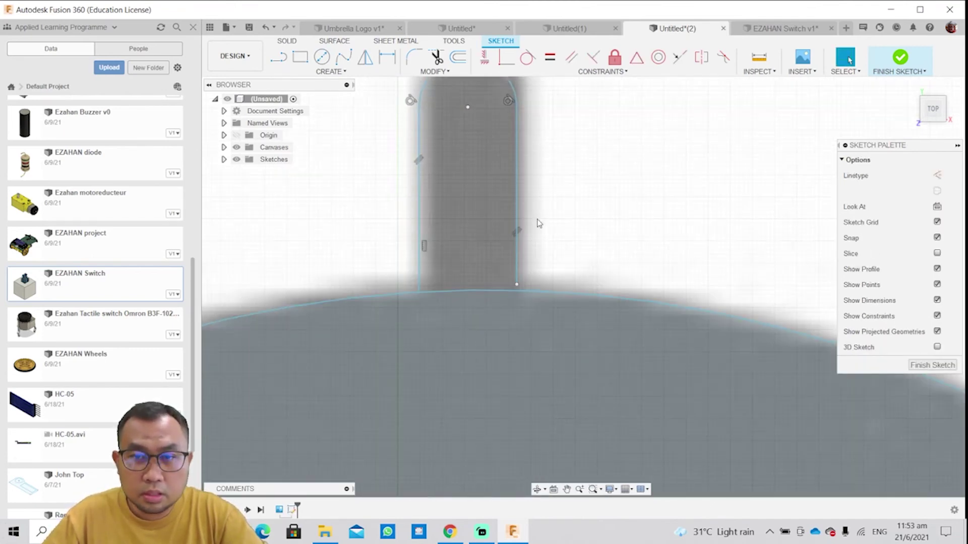
scroll(549, 257, "down", 5)
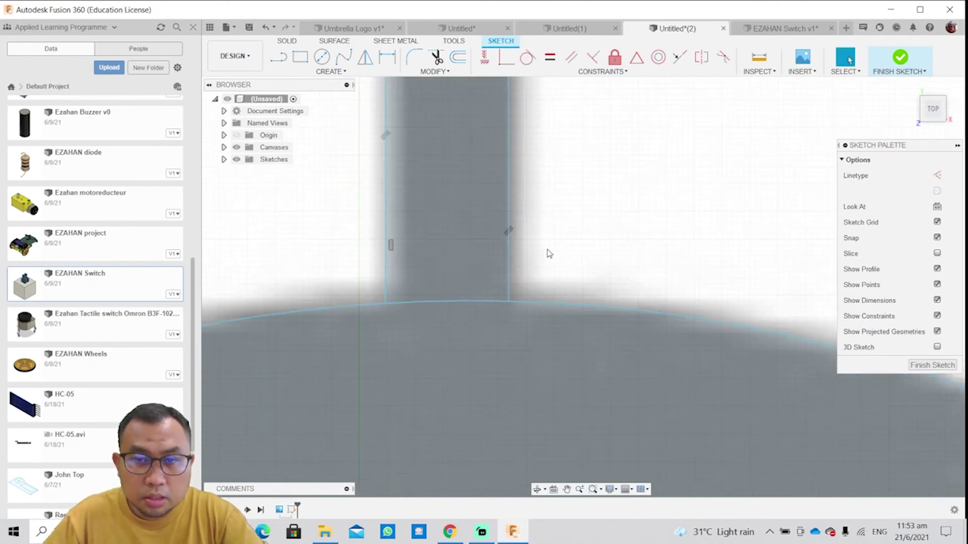
scroll(710, 272, "down", 3)
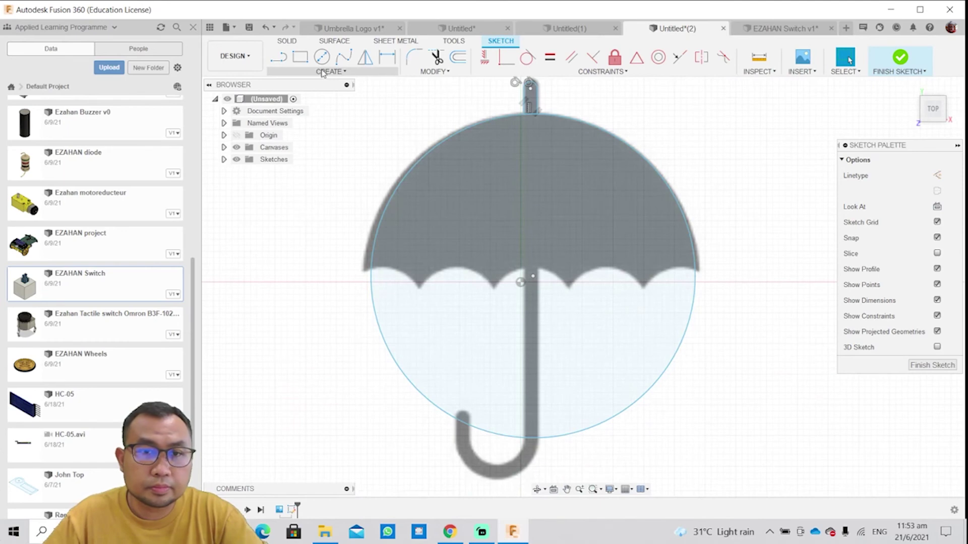
right_click(518, 268)
left_click(484, 284)
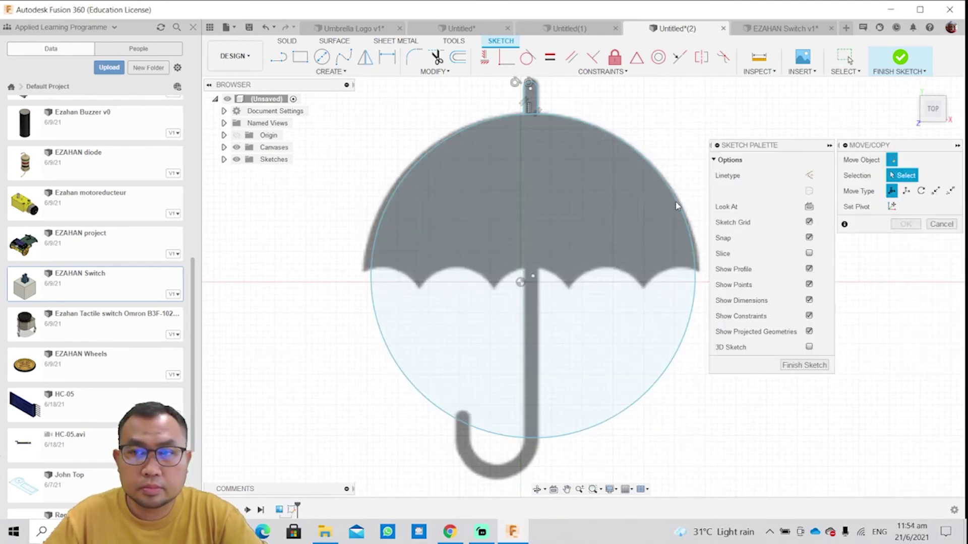
left_click(905, 190)
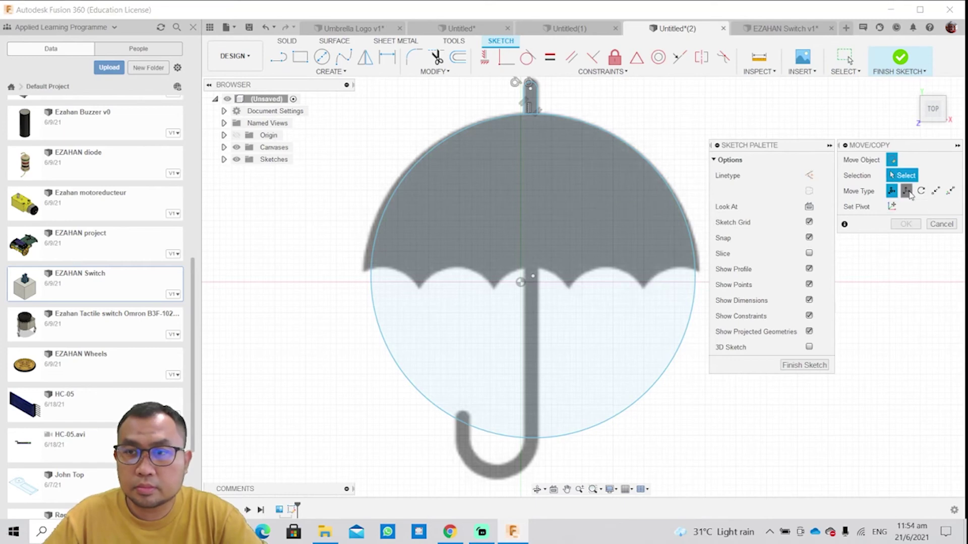
left_click(941, 223)
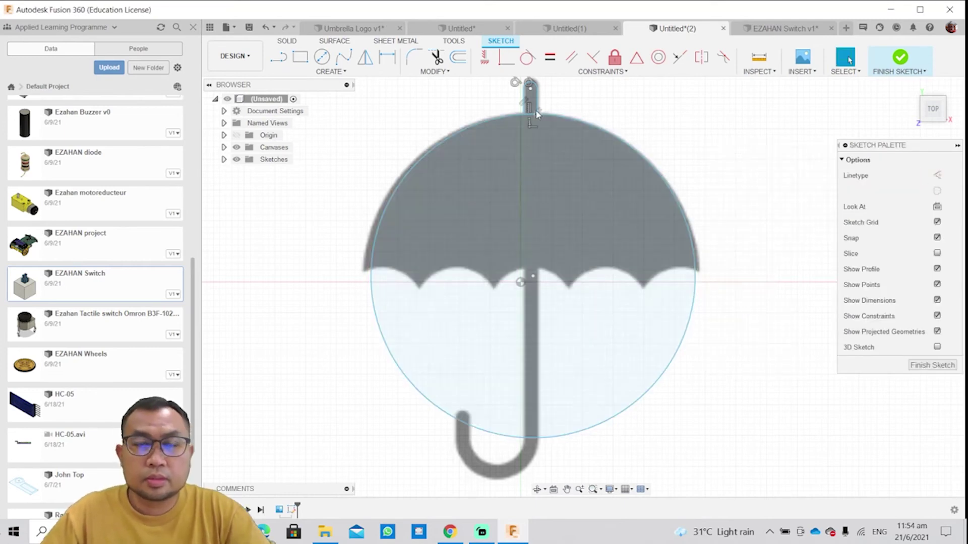
- Draw center diameter circles of about 1.2 mm and 1.4 mm fitting the first and second scallops on the canopy's left side
left_click(301, 73)
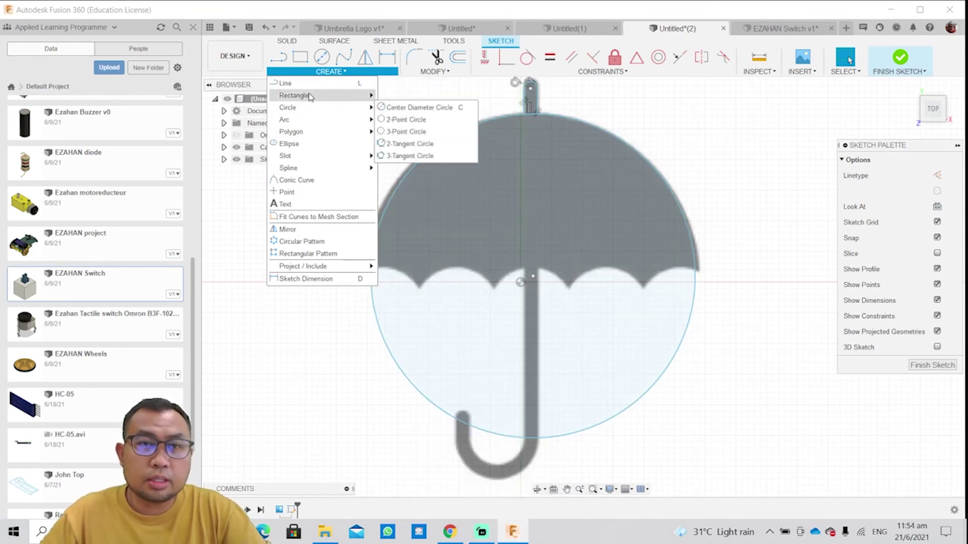
mouse_move(312, 107)
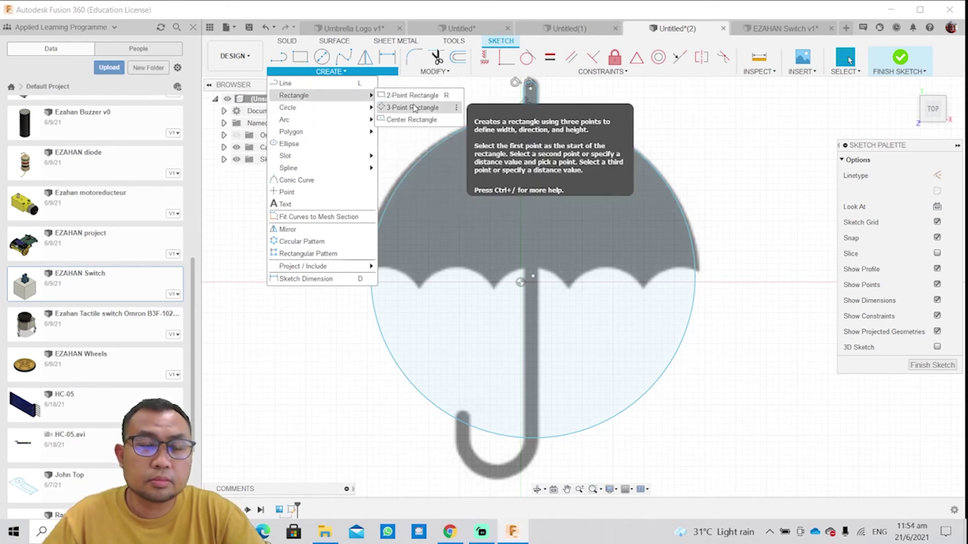
mouse_move(363, 107)
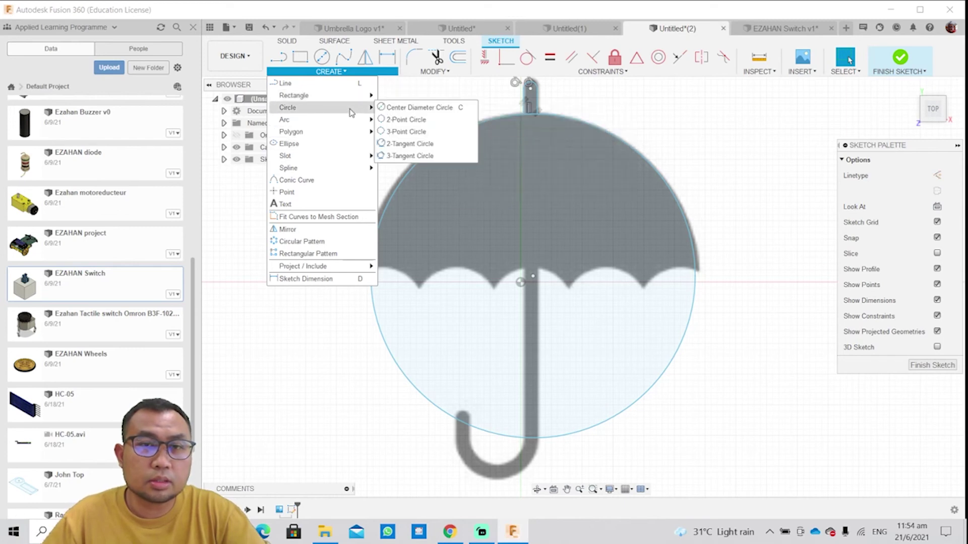
left_click(402, 104)
left_click(386, 306)
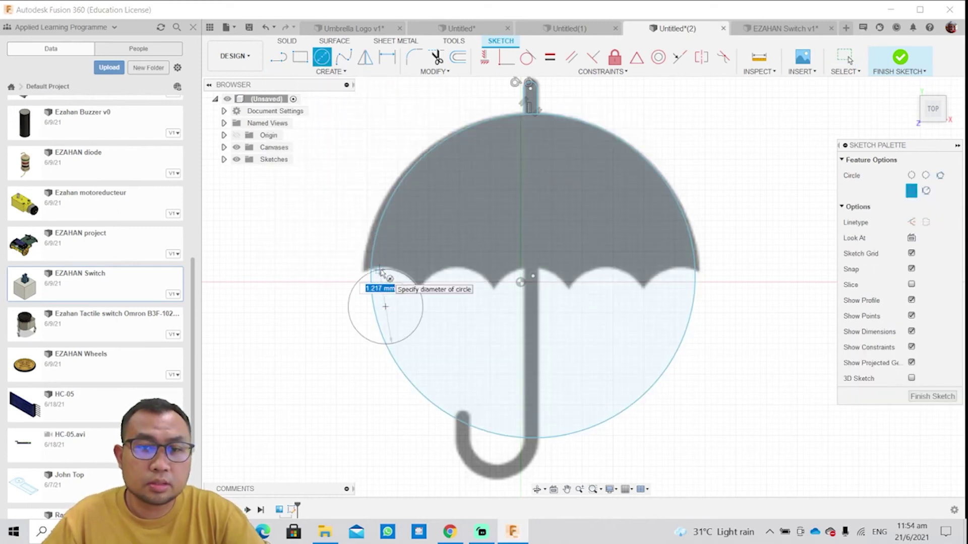
left_click(386, 271)
left_click(452, 312)
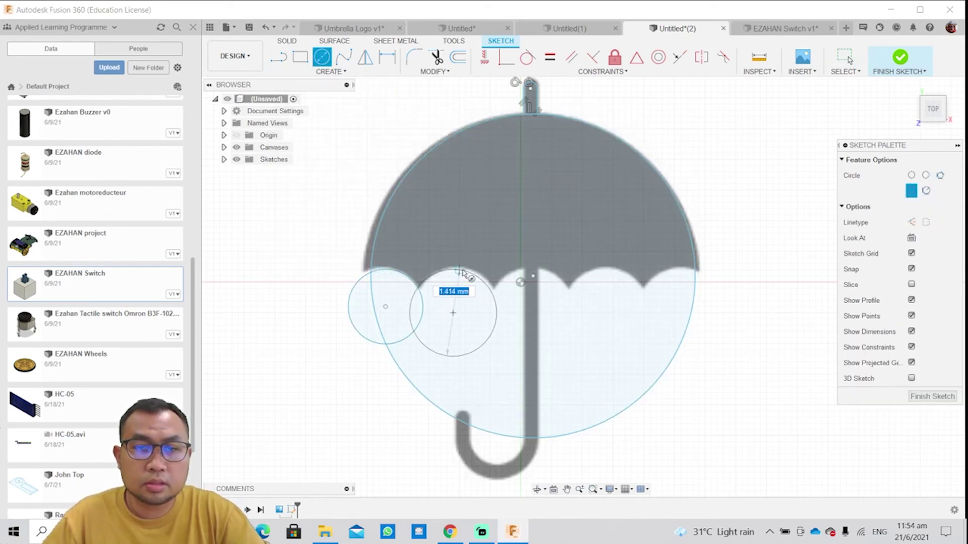
left_click(453, 272)
- Draw a circle of about 1.4 mm in the middle scallop and similar circles in the two scallops on the right
left_click(533, 313)
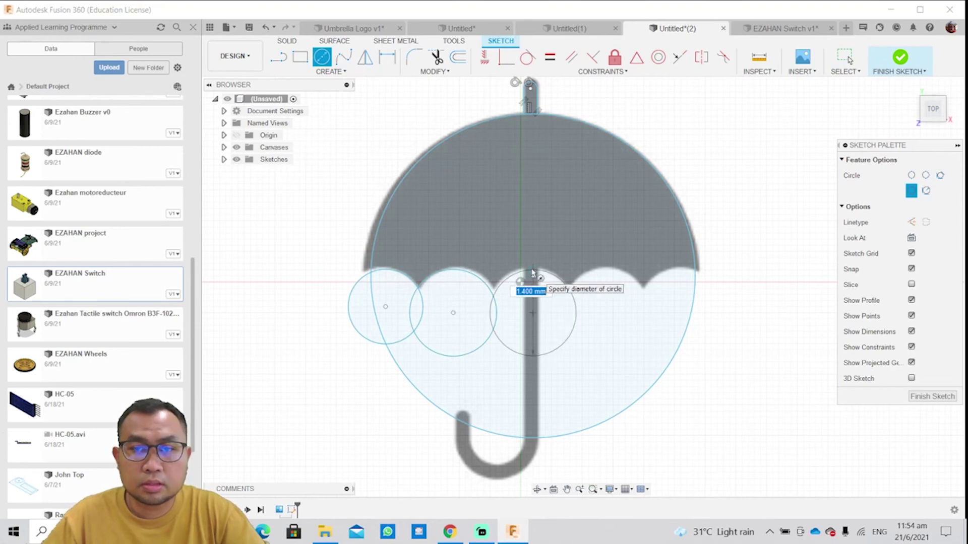
left_click(533, 270)
left_click(606, 312)
left_click(604, 271)
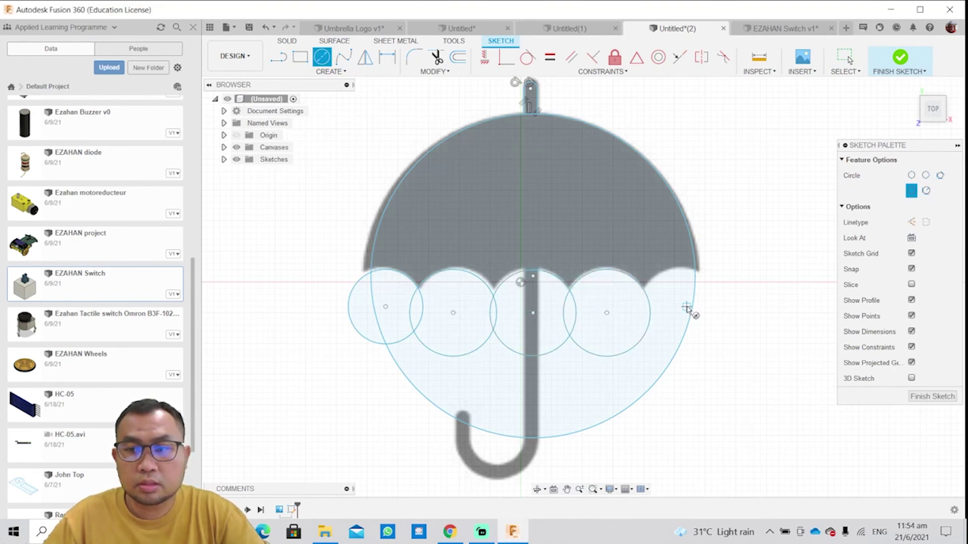
left_click(686, 313)
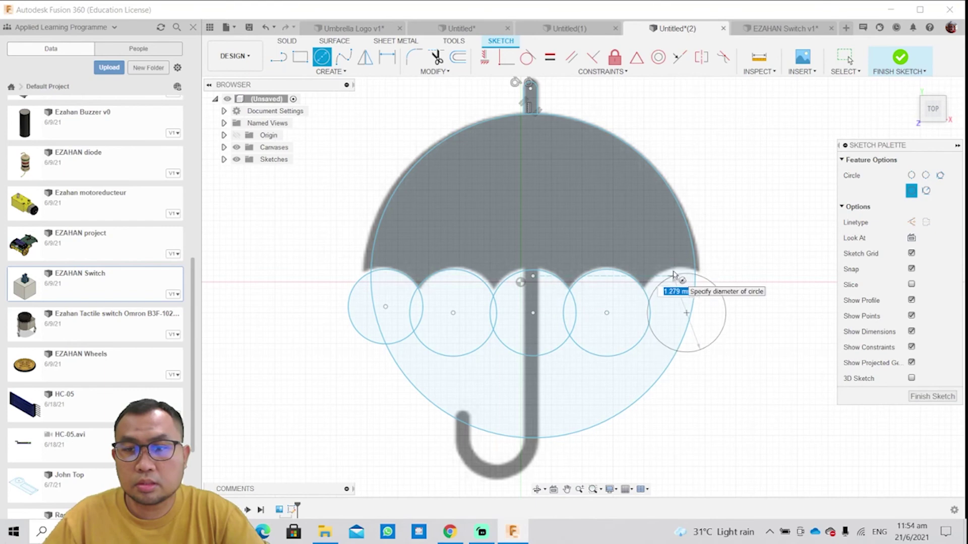
left_click(675, 273)
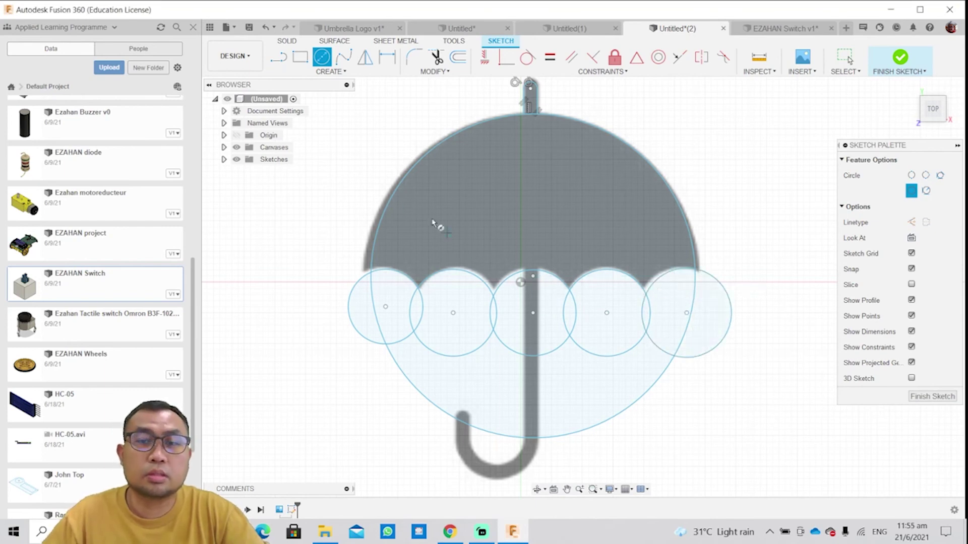
- Trim the outer part of the leftmost scallop circle and the overlapping side arcs between the neighbouring scallop circles
key("t")
scroll(444, 276, "up", 3)
scroll(448, 302, "down", 4)
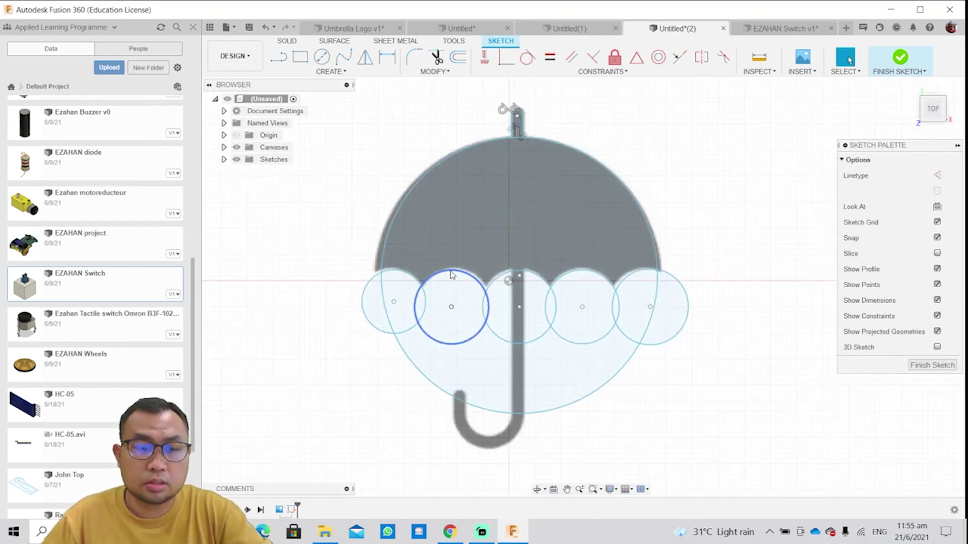
left_click(384, 291)
left_click(377, 283)
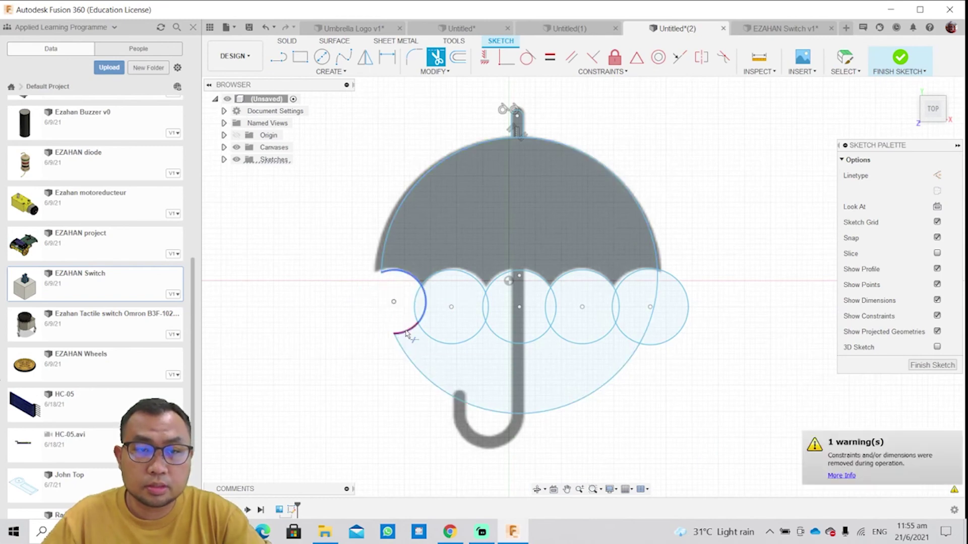
left_click(416, 308)
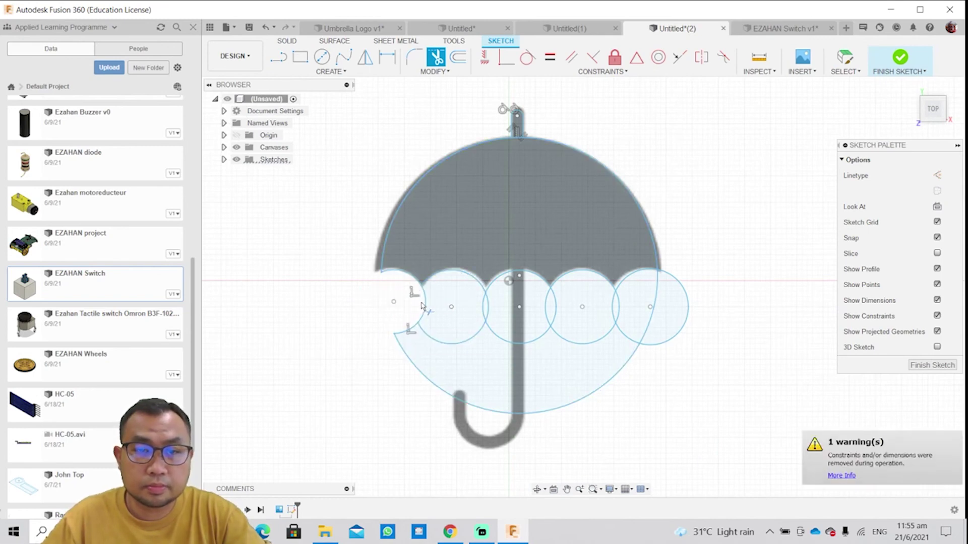
left_click(487, 305)
left_click(546, 305)
left_click(555, 305)
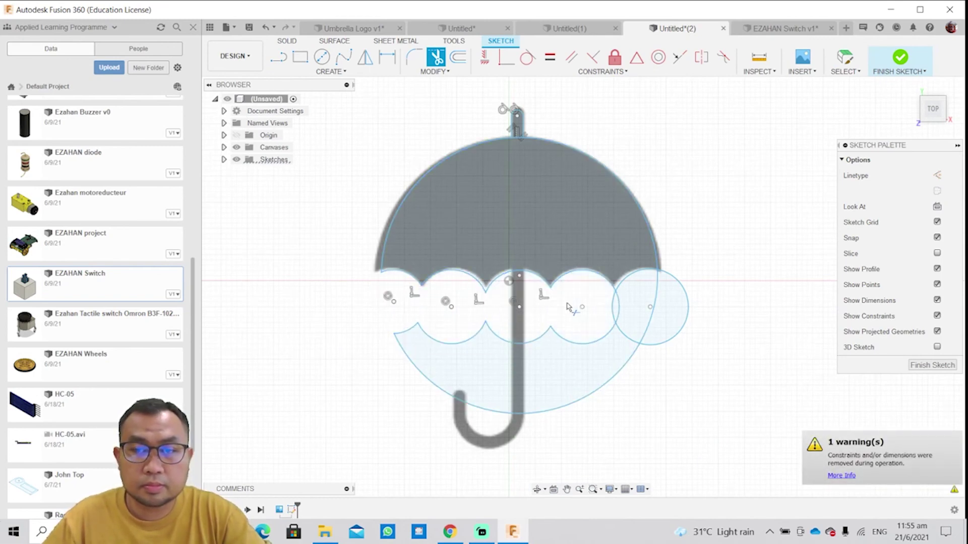
left_click(613, 306)
- Draw a vertical line about 2.7 mm long along the handle's left edge, from the middle scallop down to the canopy circle
scroll(539, 156, "up", 4)
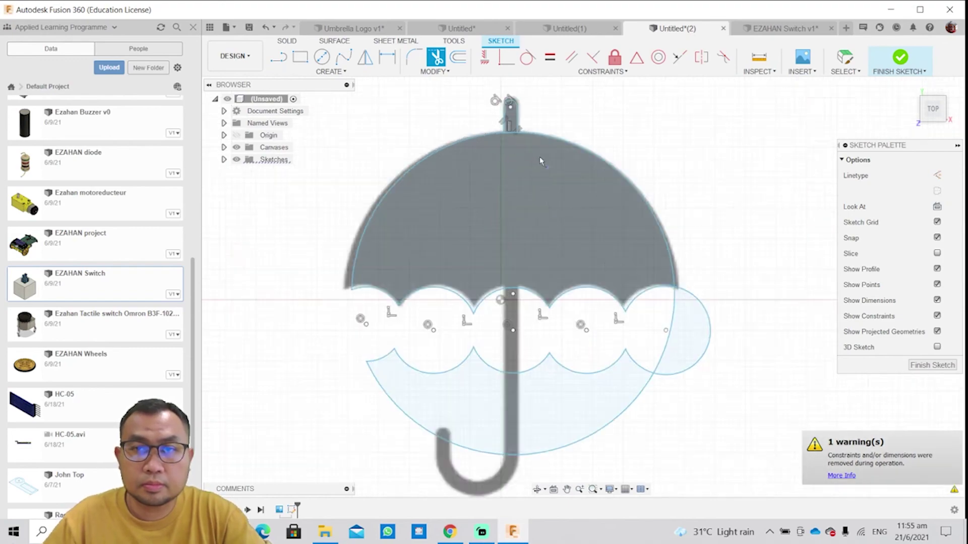
scroll(487, 113, "down", 5)
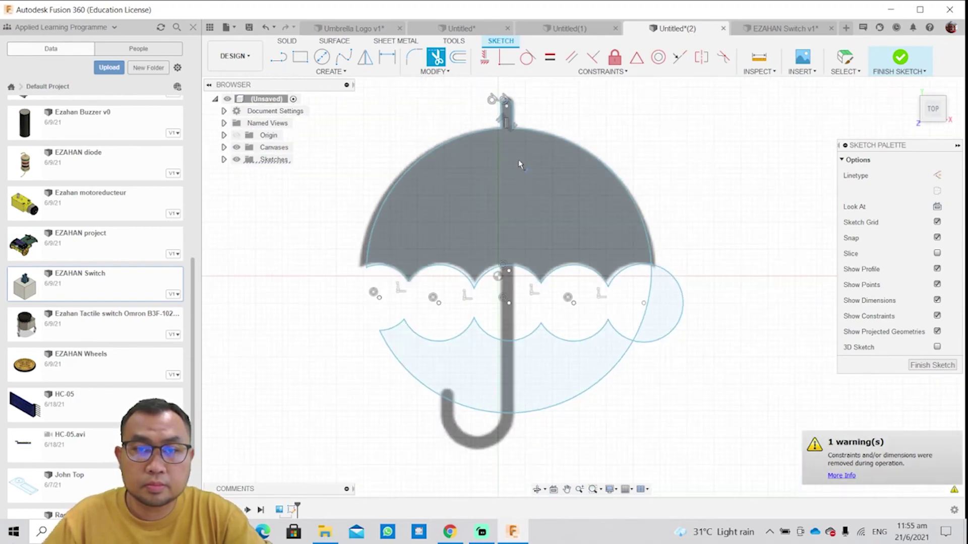
scroll(529, 192, "up", 3)
middle_click_drag(528, 192, 412, 93)
key("l")
scroll(491, 196, "up", 2)
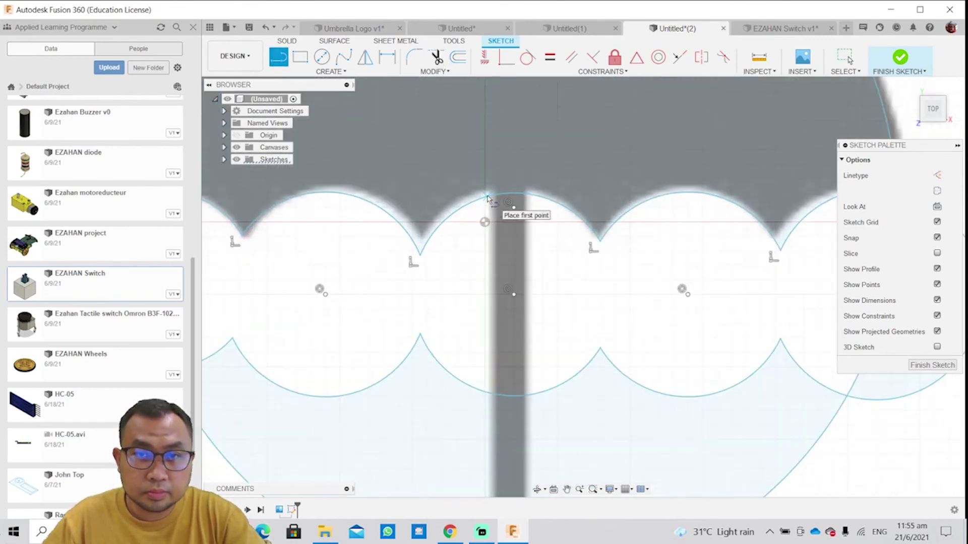
left_click(493, 198)
scroll(497, 323, "down", 3)
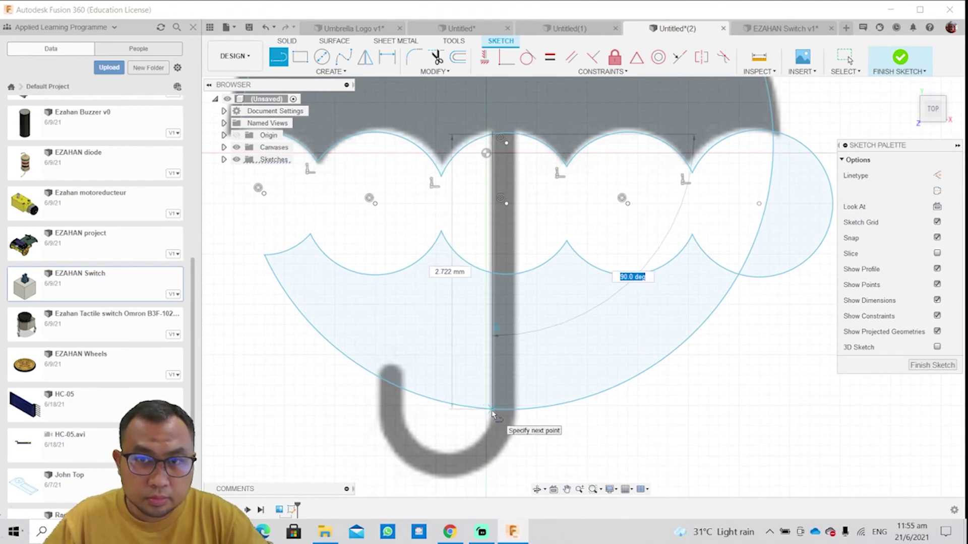
- Draw an arc along the hook's inner curve from the handle line's lower end and continue it with a short vertical line upward
left_click(321, 57)
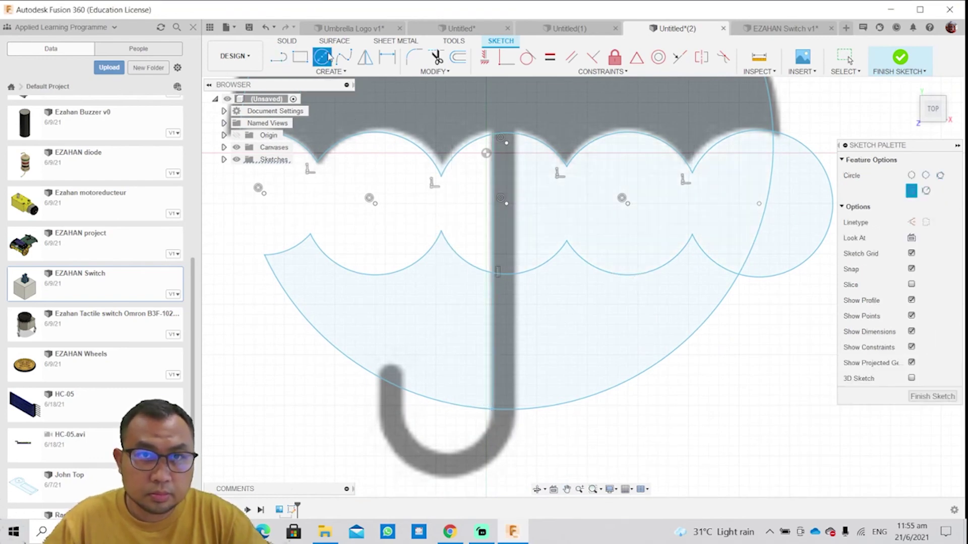
left_click(327, 72)
mouse_move(295, 123)
left_click(404, 118)
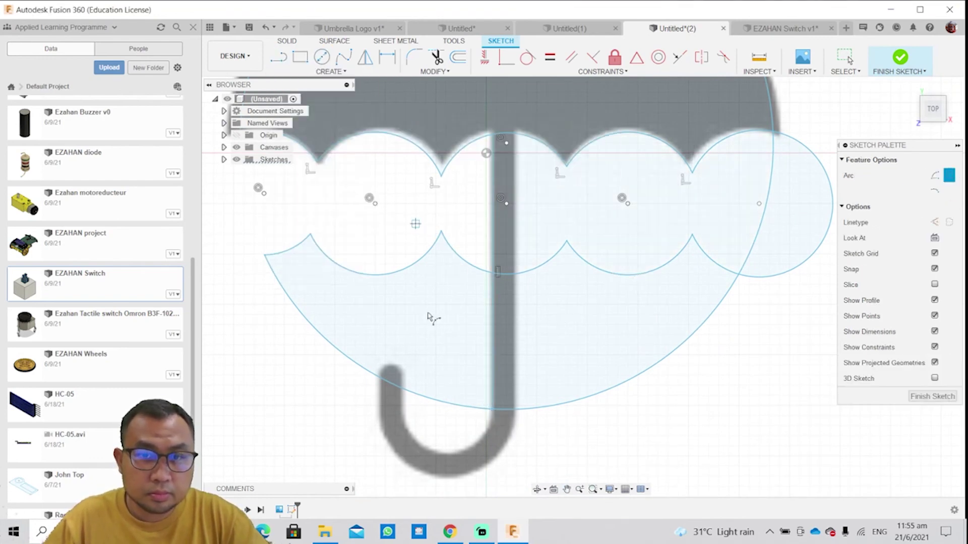
left_click(492, 408)
left_click(402, 409)
left_click(454, 455)
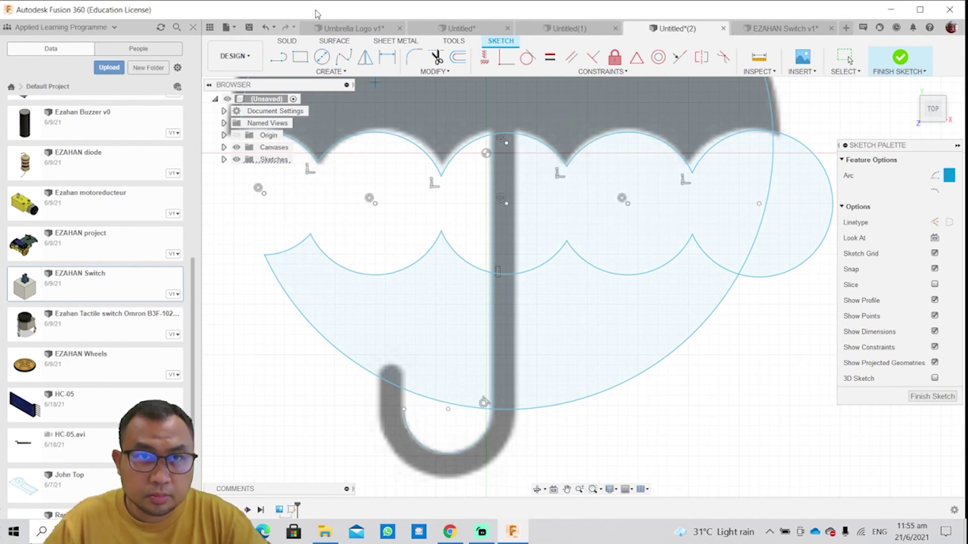
left_click(280, 58)
left_click(403, 375)
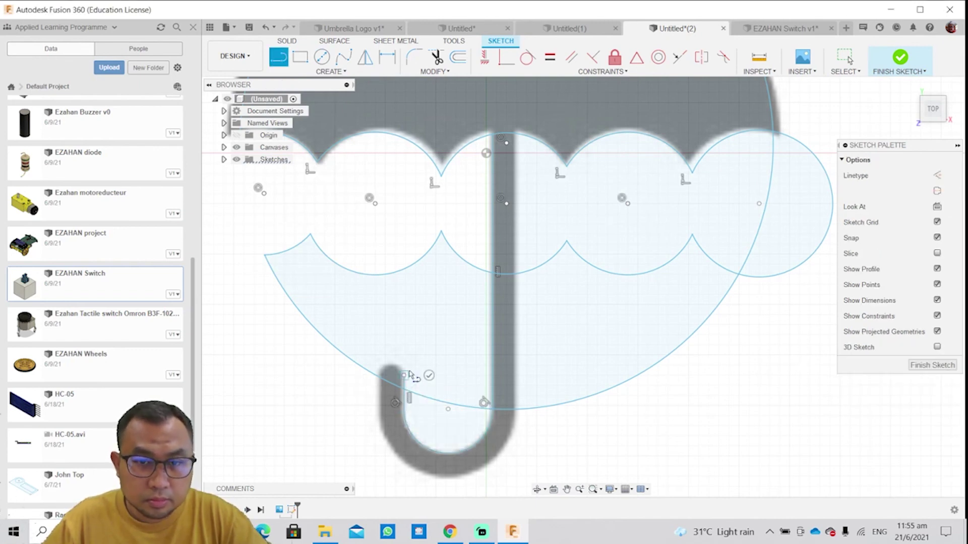
key("Escape")
- Trim away the lower halves of the scallop circles and the canopy circle's remaining part below the scalloped edge
key("t")
left_click(289, 250)
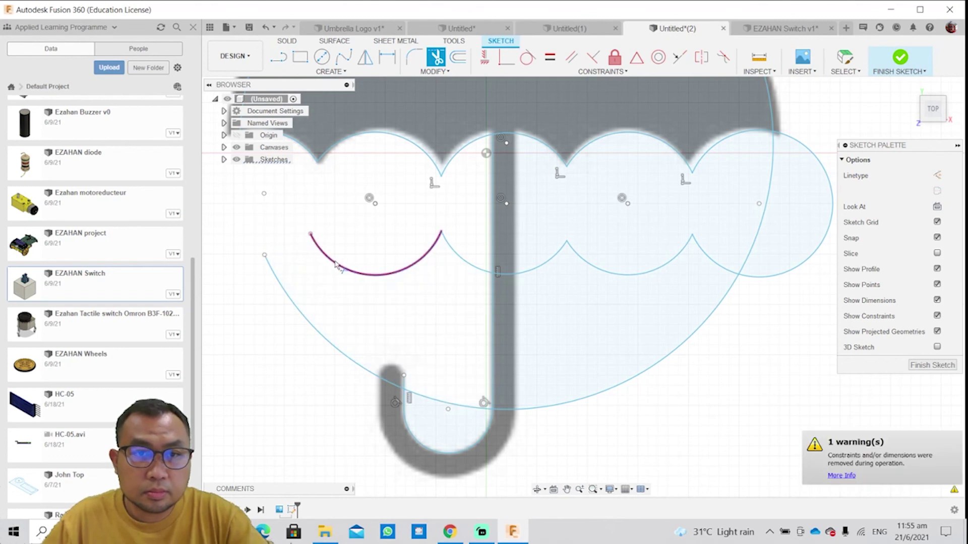
left_click(375, 274)
left_click(297, 306)
left_click(469, 258)
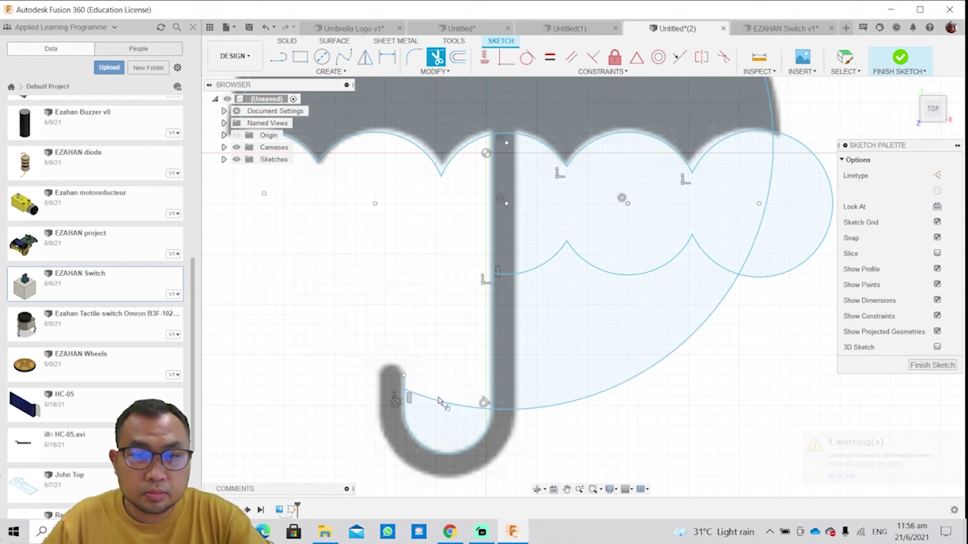
left_click(526, 271)
left_click(599, 270)
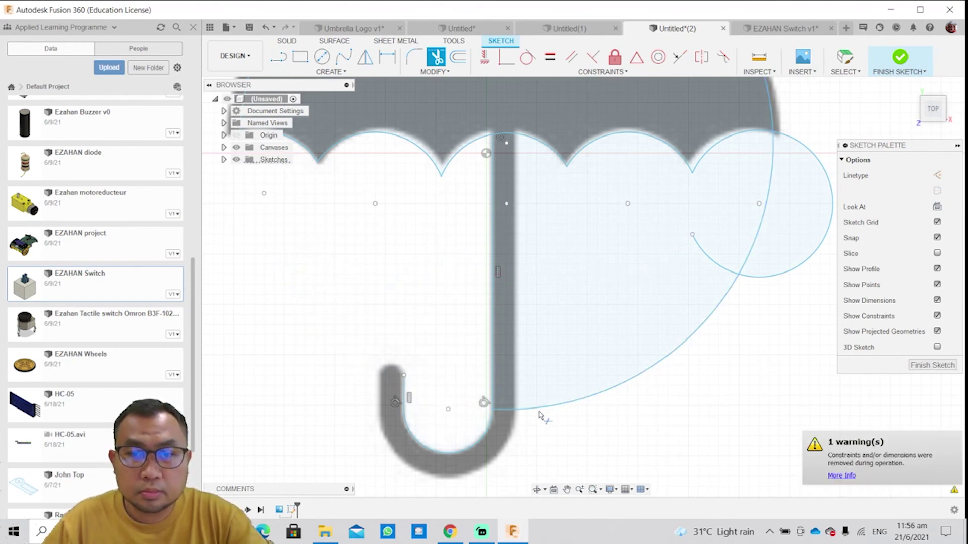
left_click(716, 310)
left_click(725, 269)
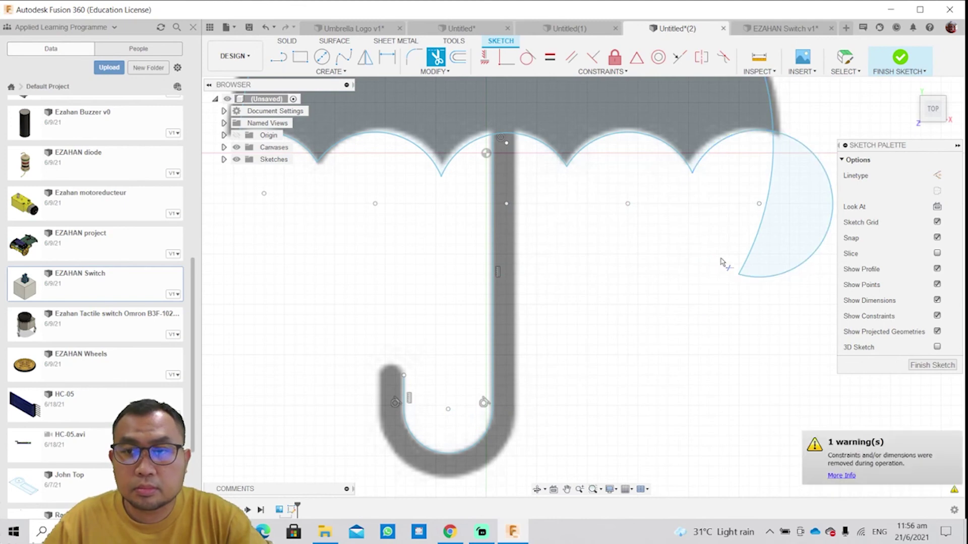
left_click(769, 192)
left_click(829, 222)
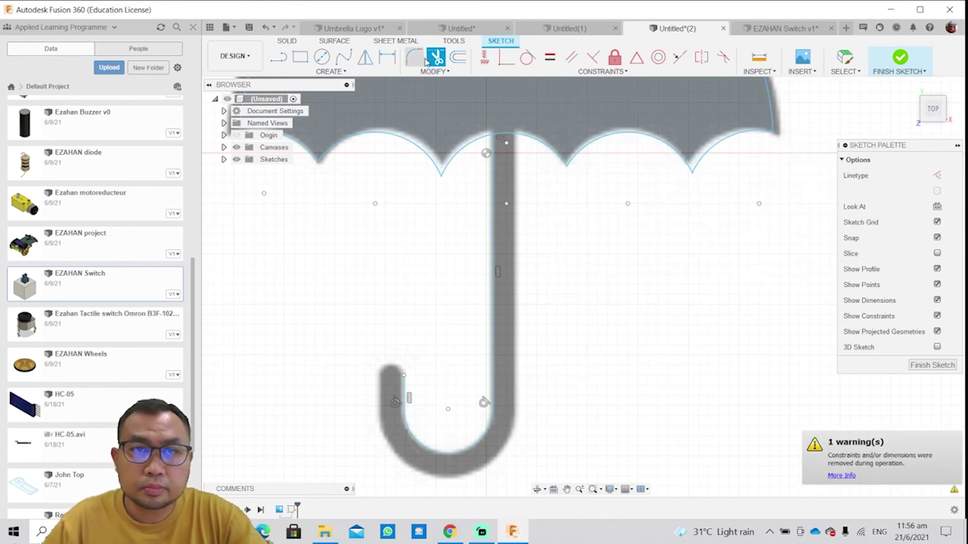
- Offset the chained handle and hook curves outward by about 0.23 mm to form the handle's outer edge
left_click(457, 57)
left_click(490, 403)
left_click_drag(391, 190, 515, 190)
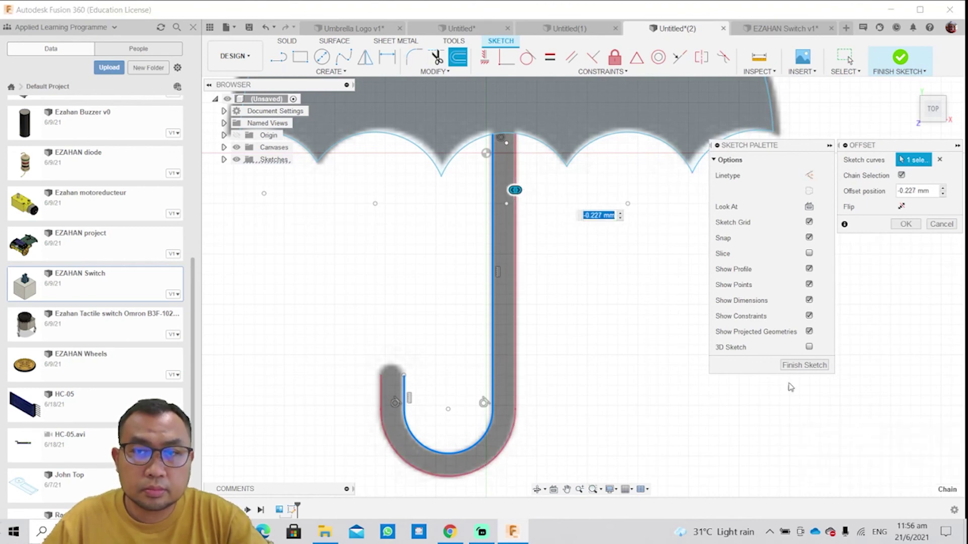
left_click(906, 224)
- Finish the umbrella sketch and select its complete closed profile
scroll(504, 214, "down", 5)
left_click(561, 216)
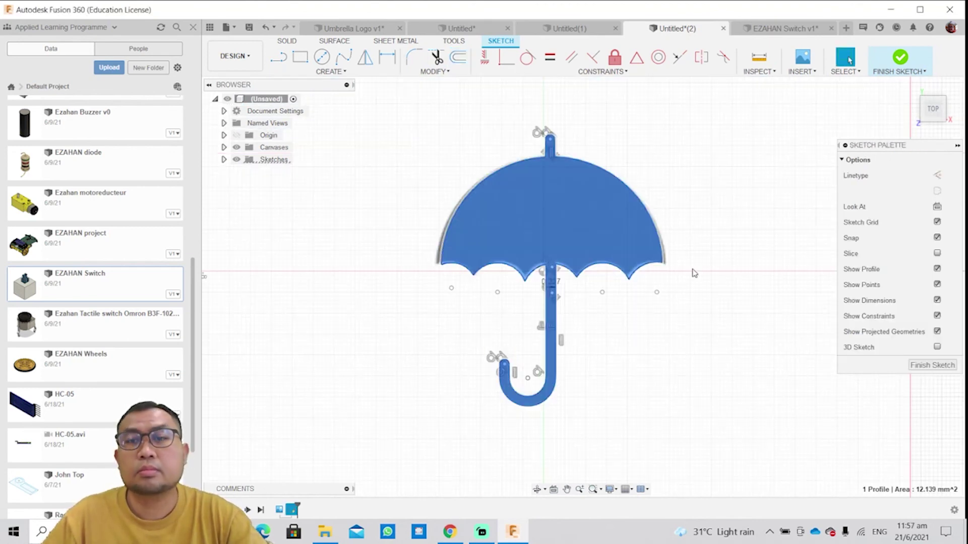
left_click(922, 366)
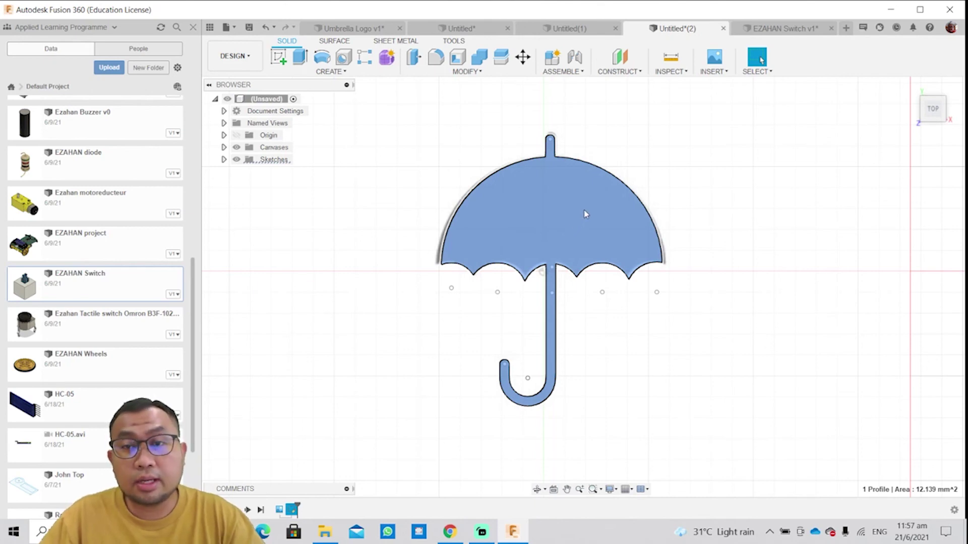
left_click(548, 148)
left_click(584, 189)
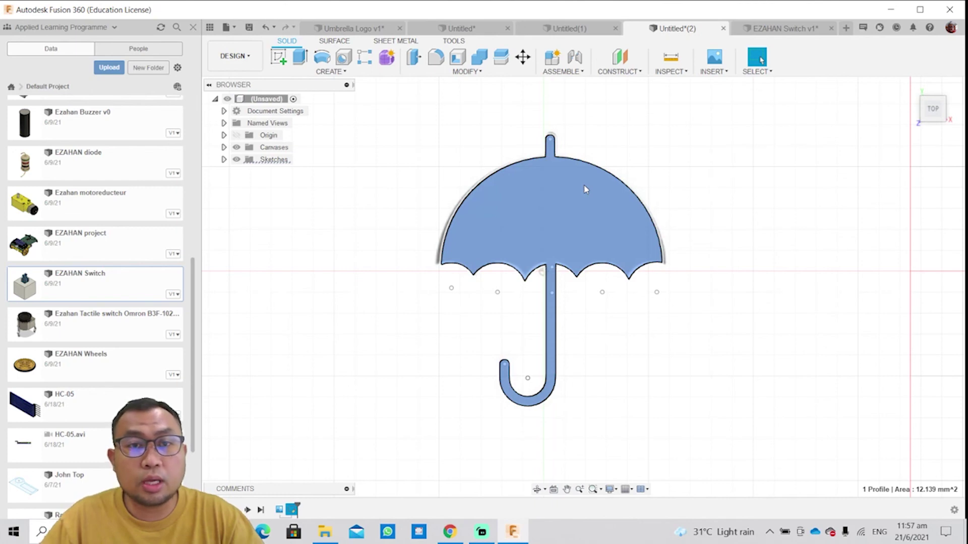
left_click(614, 206)
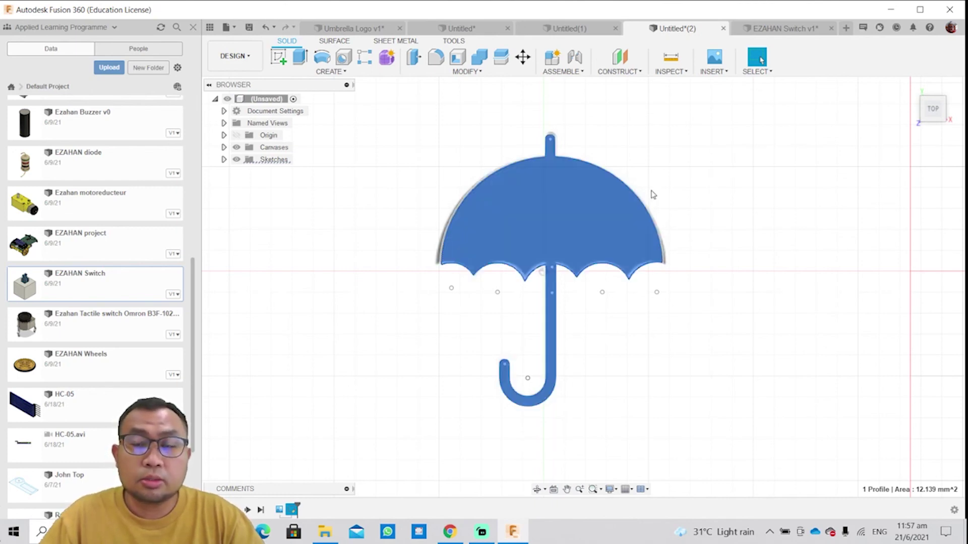